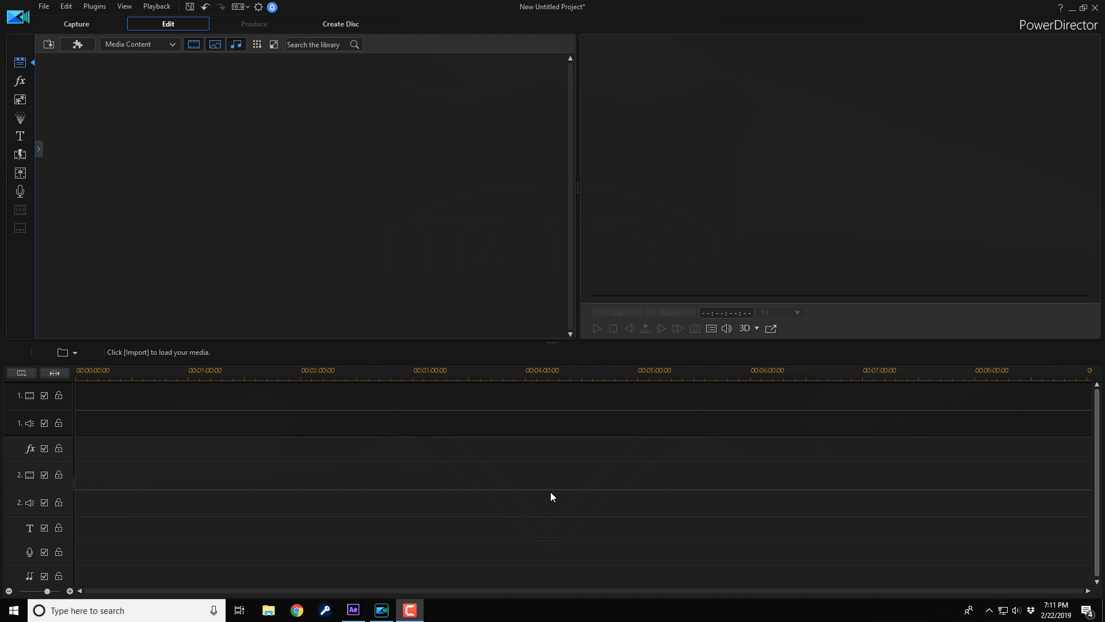
- Import every photo in the Time Lapse folder into the media library
left_click(49, 46)
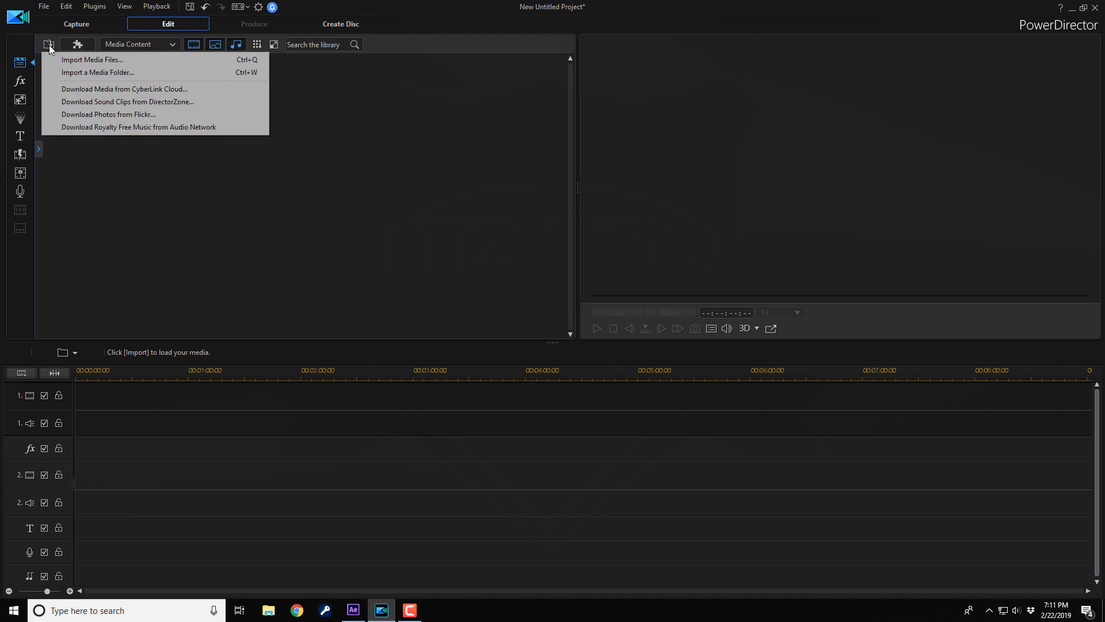
left_click(88, 60)
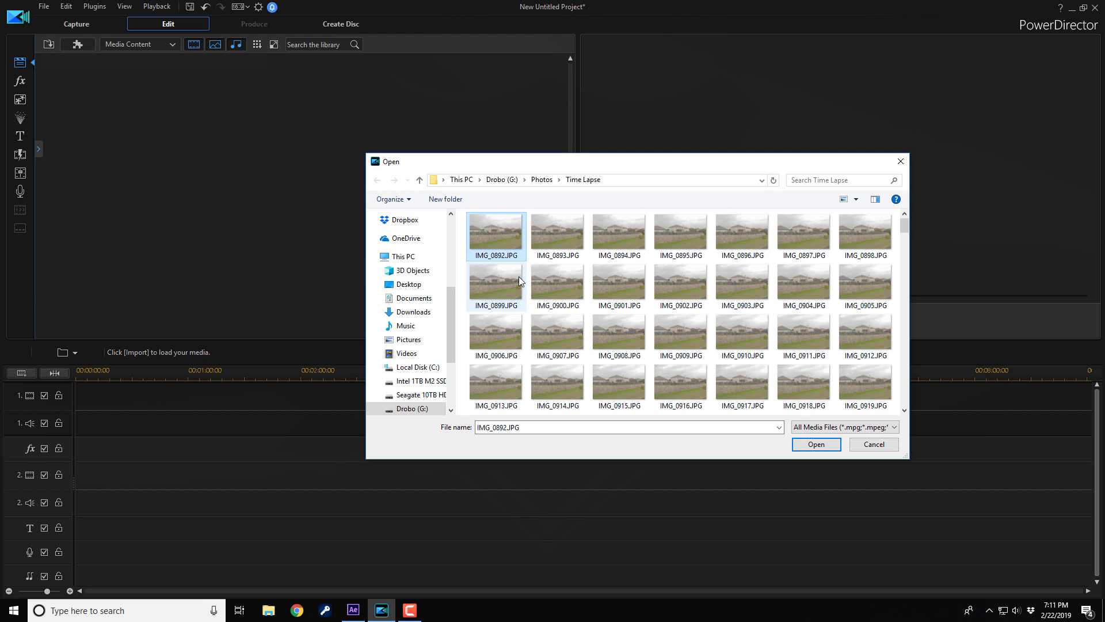
key("ctrl+a")
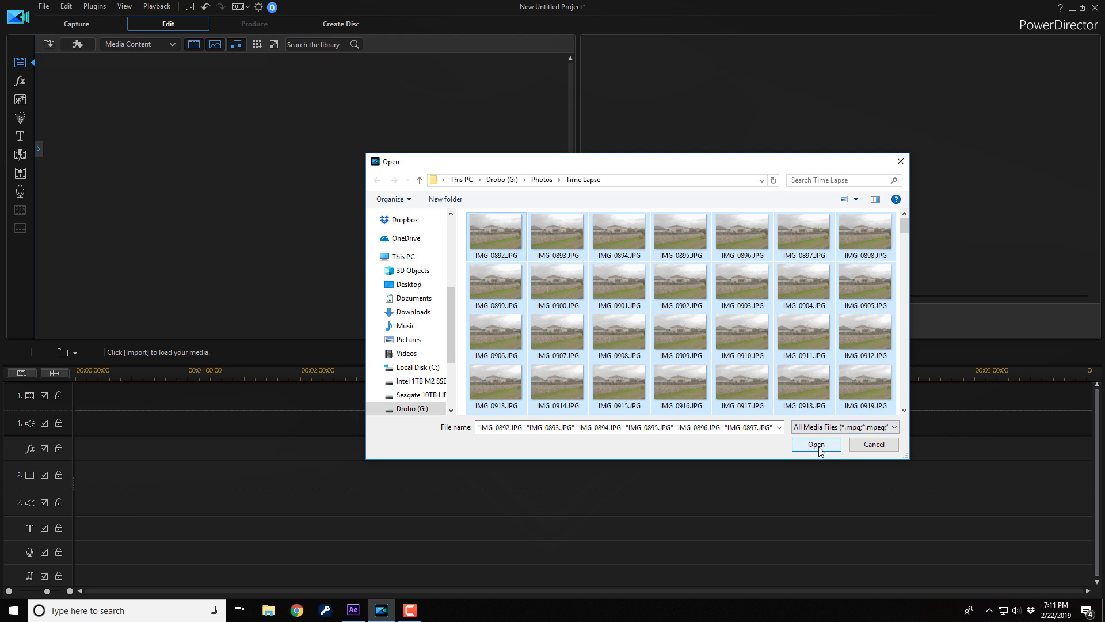
left_click(816, 445)
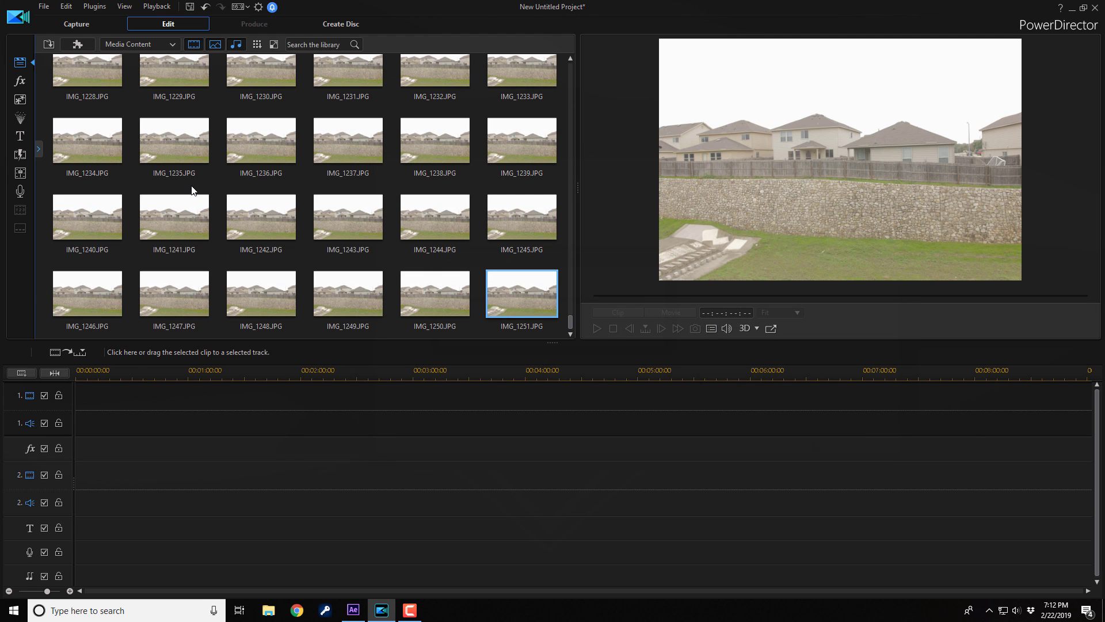
- Place all library photos in sequence on the first video track
key("ctrl+a")
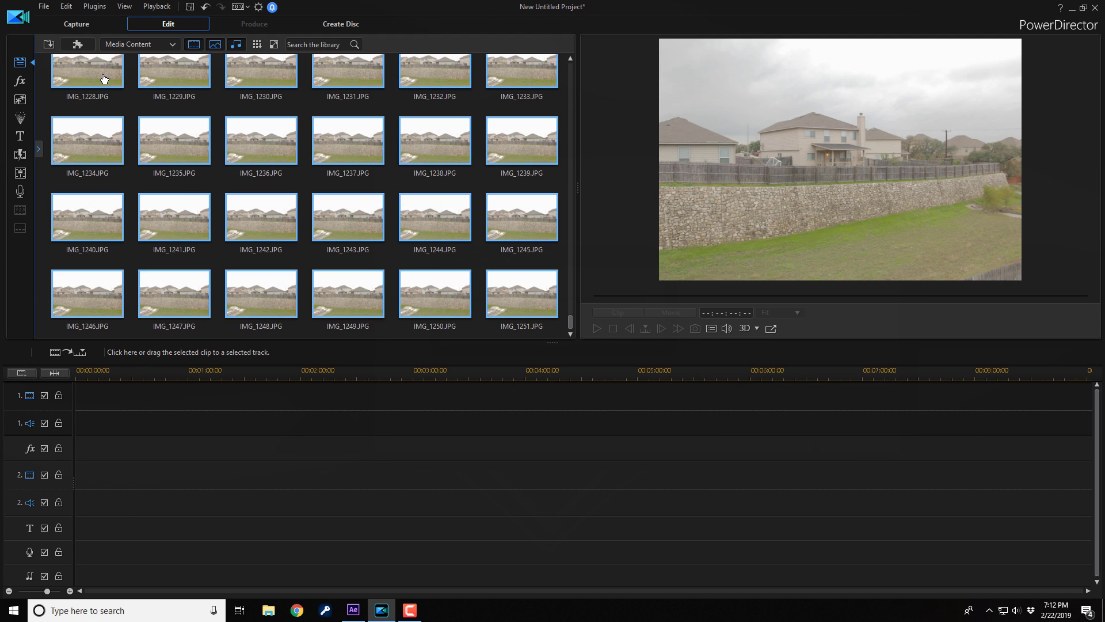
left_click_drag(105, 79, 75, 396)
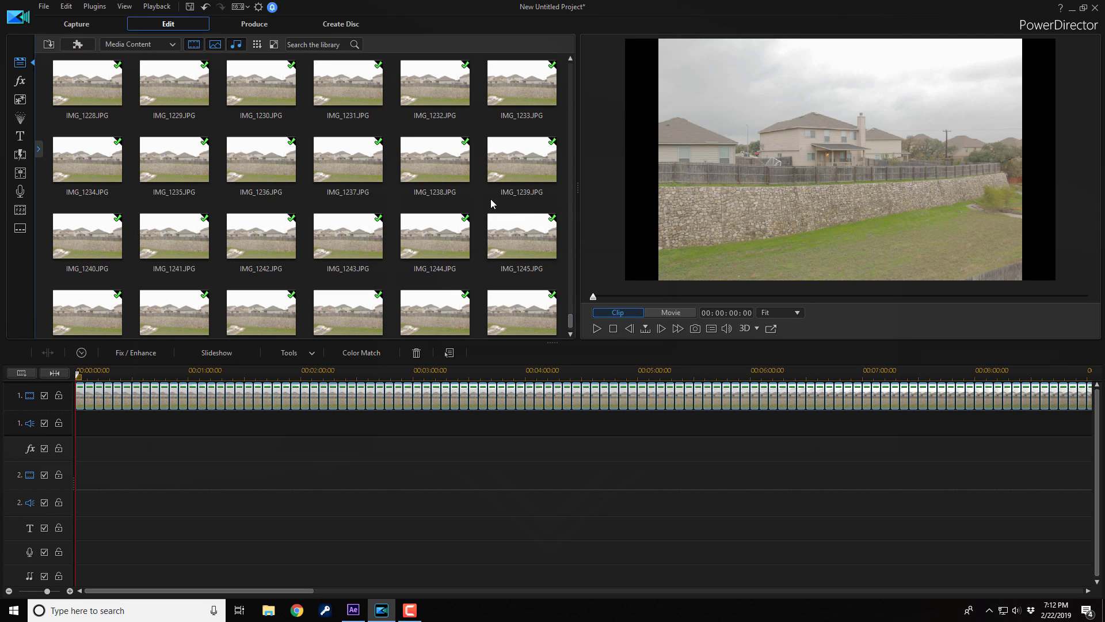
left_click(255, 48)
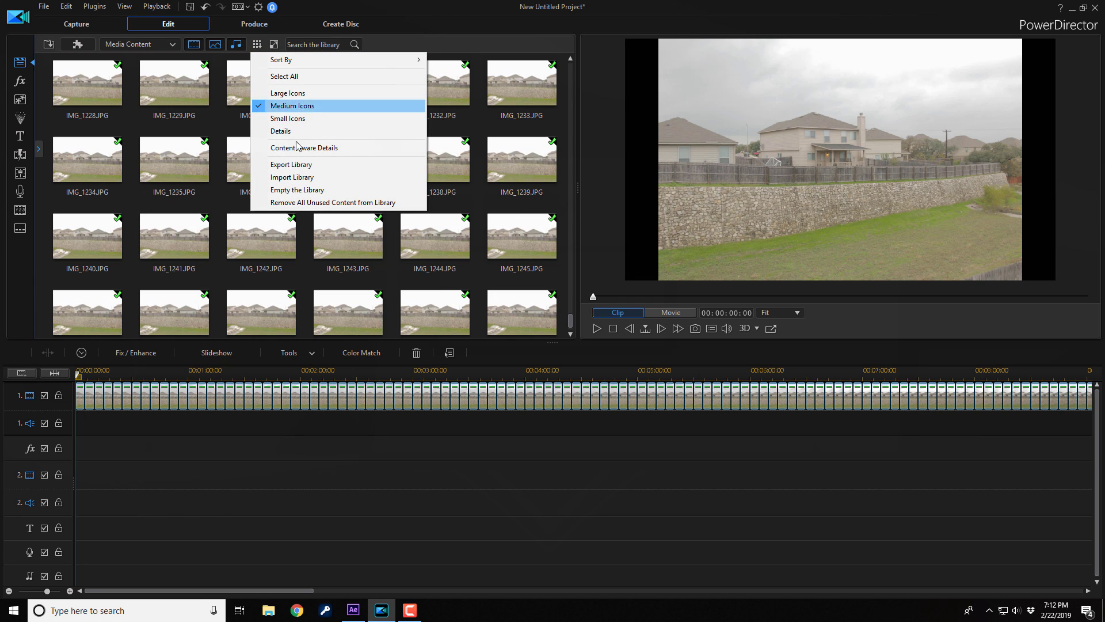
- Empty the library and import all photos from Drobo (G:) > Photos > Alamo City Comic Con > ACCC 2018
left_click(316, 193)
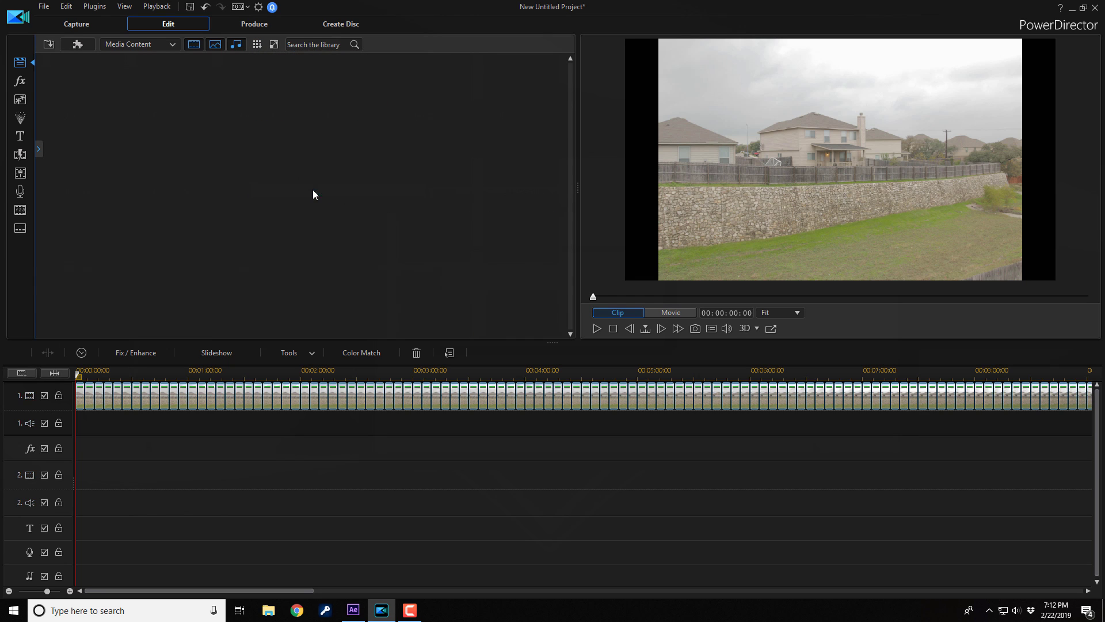
left_click(49, 44)
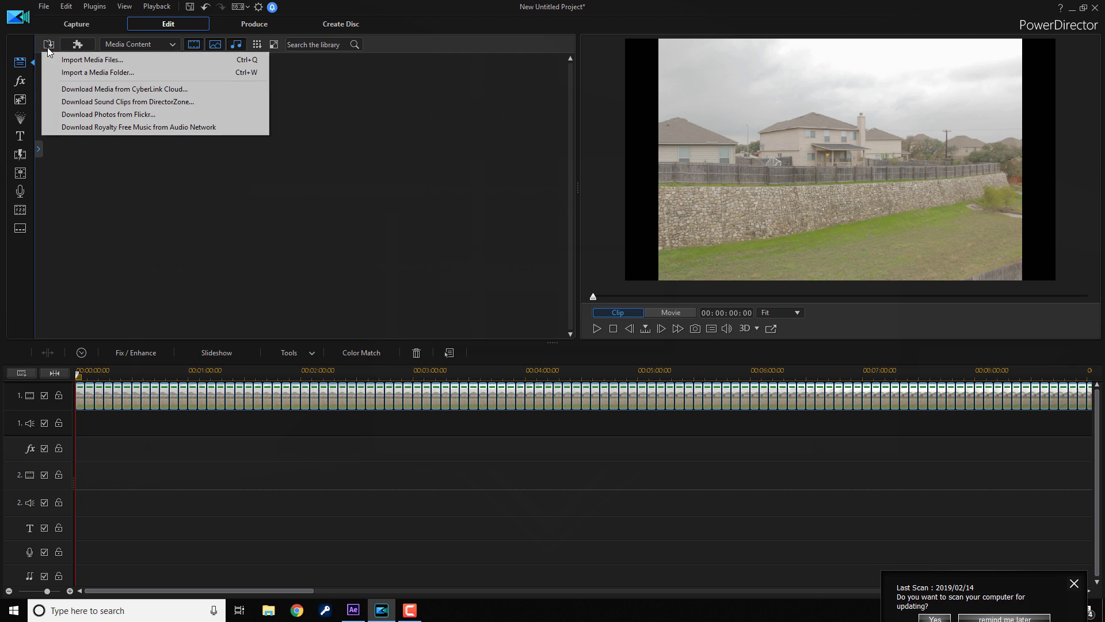
left_click(91, 60)
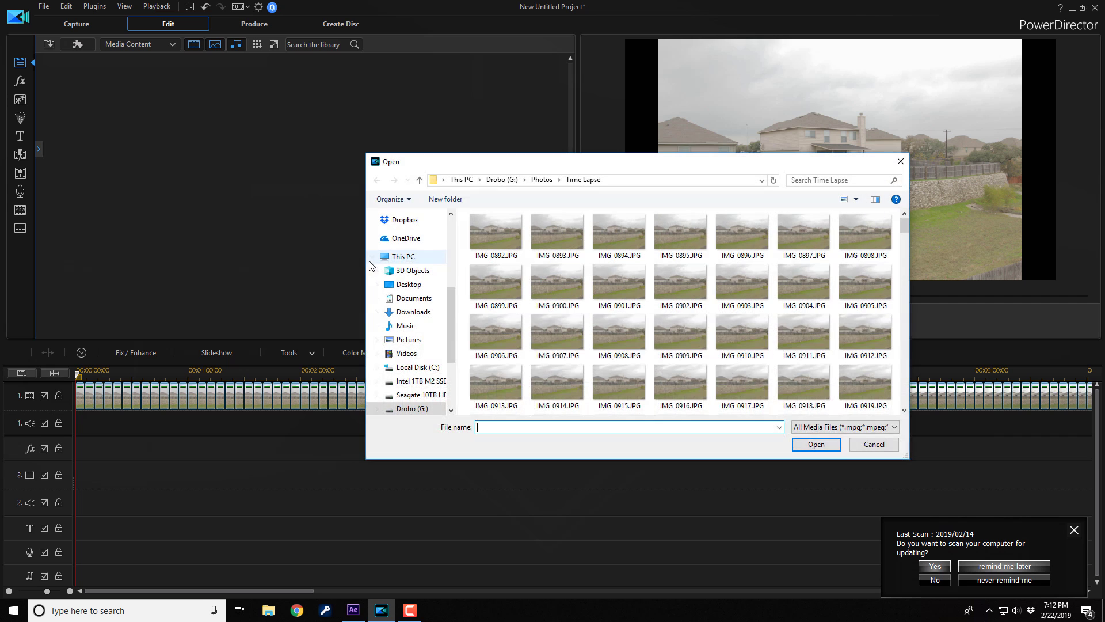
left_click(412, 409)
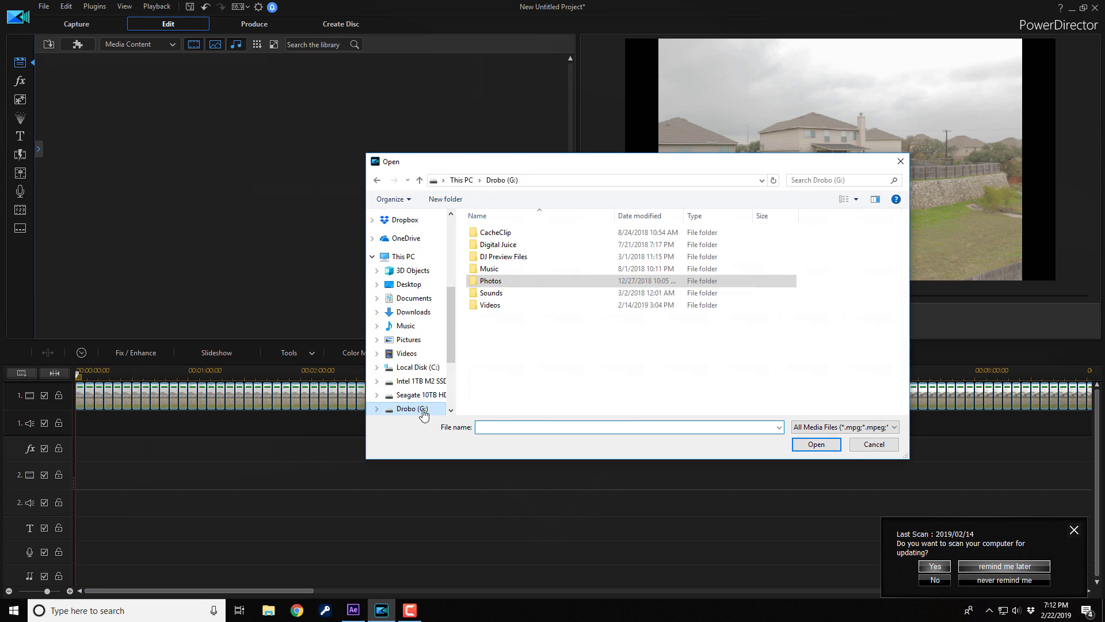
double_click(506, 284)
double_click(506, 344)
double_click(504, 254)
left_click(503, 238)
key("ctrl+a")
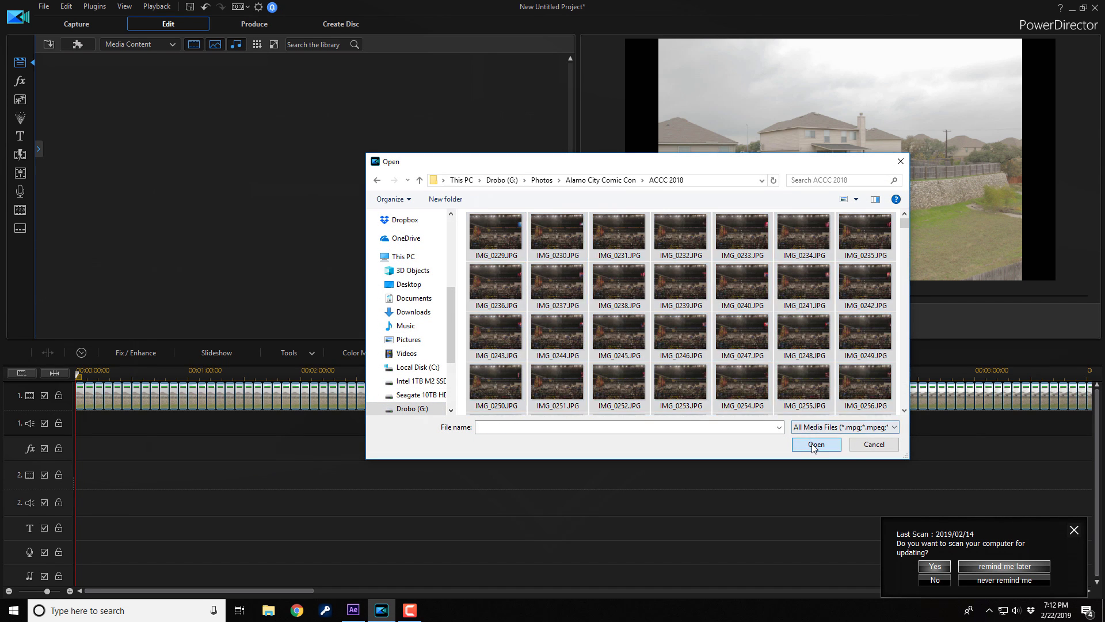
key("Return")
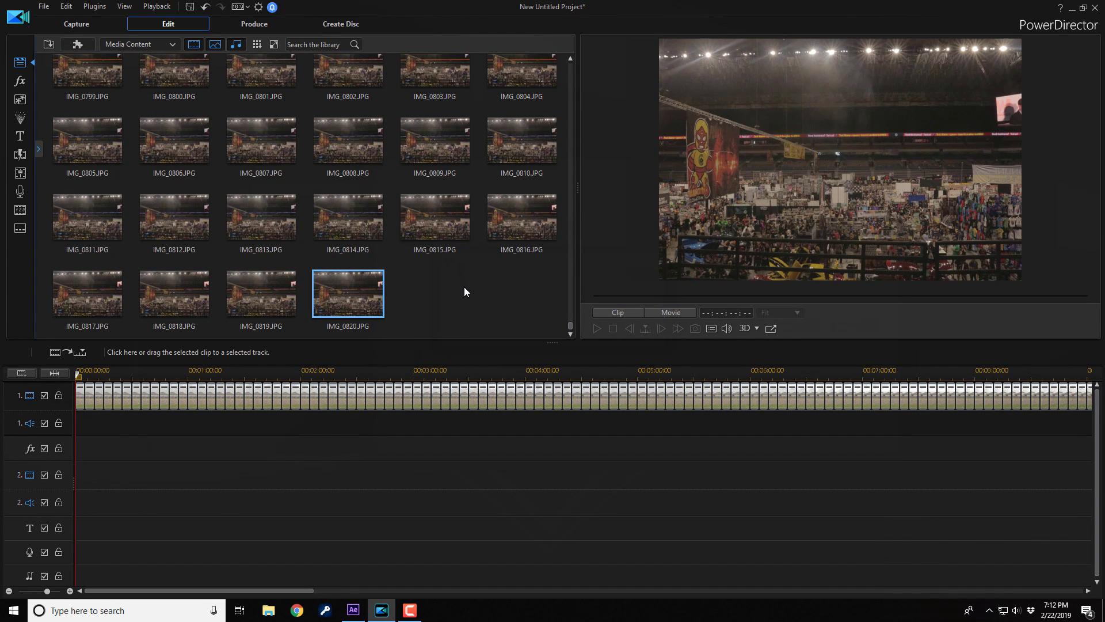
- Append all the comic con photos after the existing clips on video track 1
key("ctrl+a")
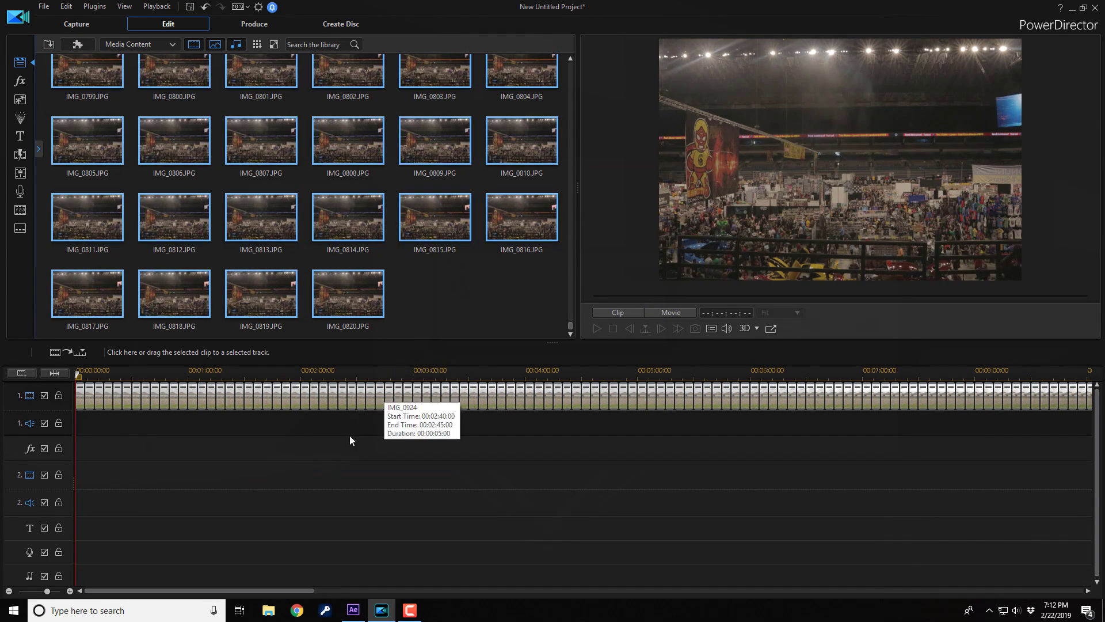
left_click_drag(285, 592, 1035, 585)
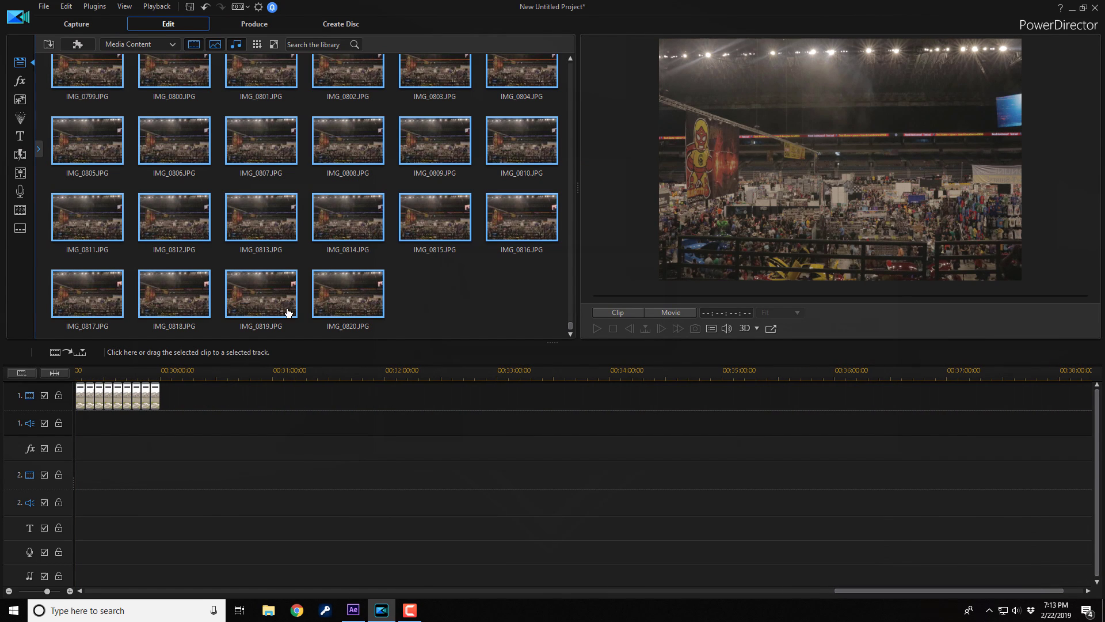
left_click_drag(286, 313, 164, 397)
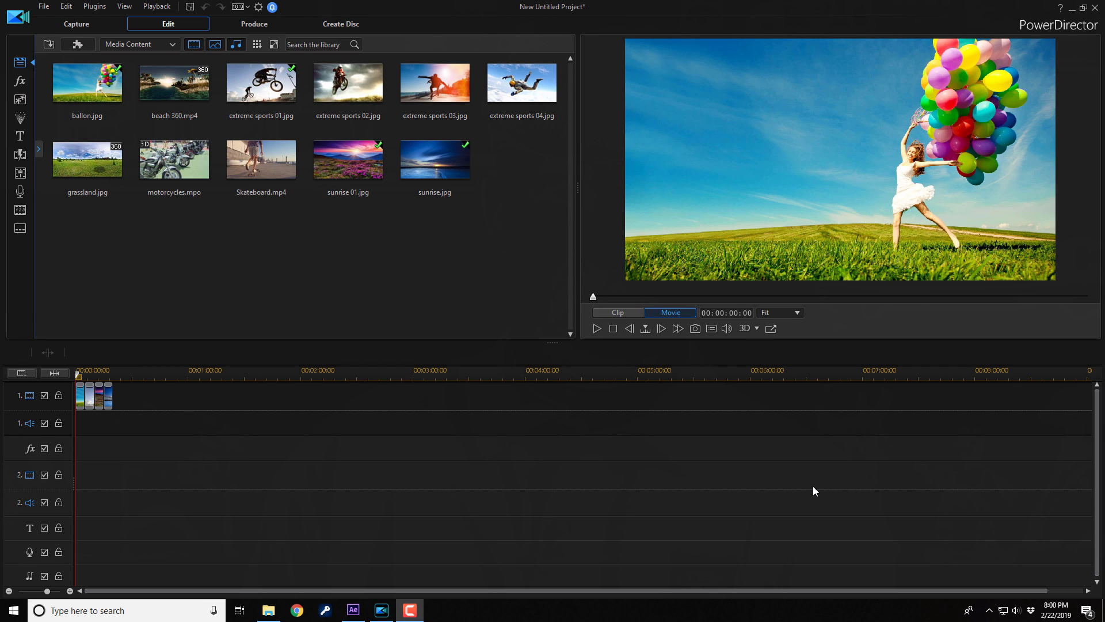
- In Create Disc, browse the menu templates and pick the Lunar New Year template
left_click(333, 25)
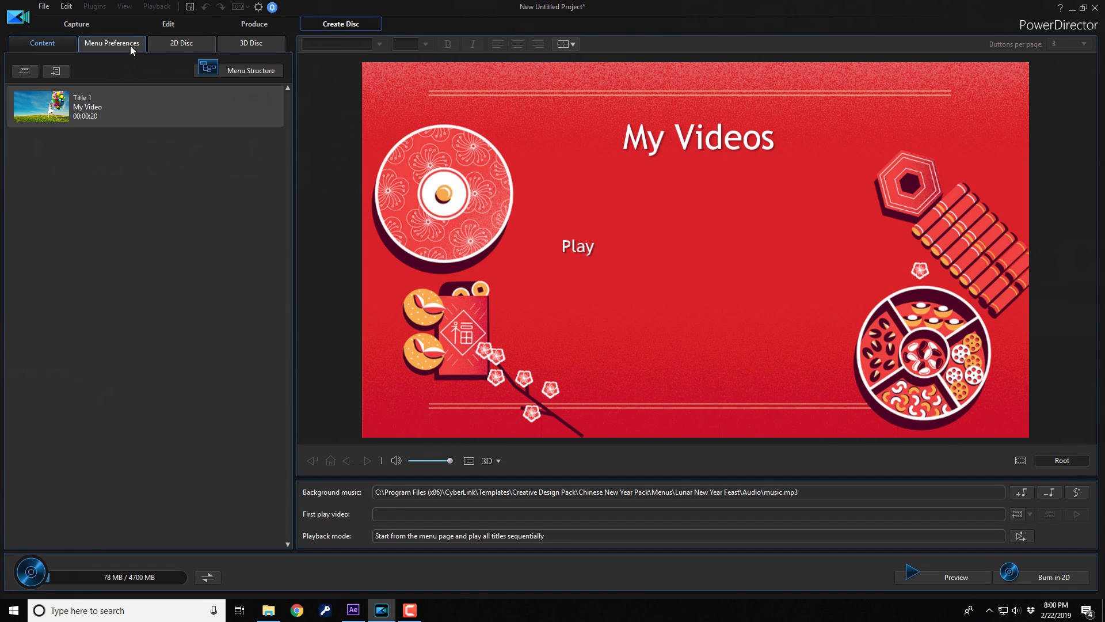
left_click(130, 48)
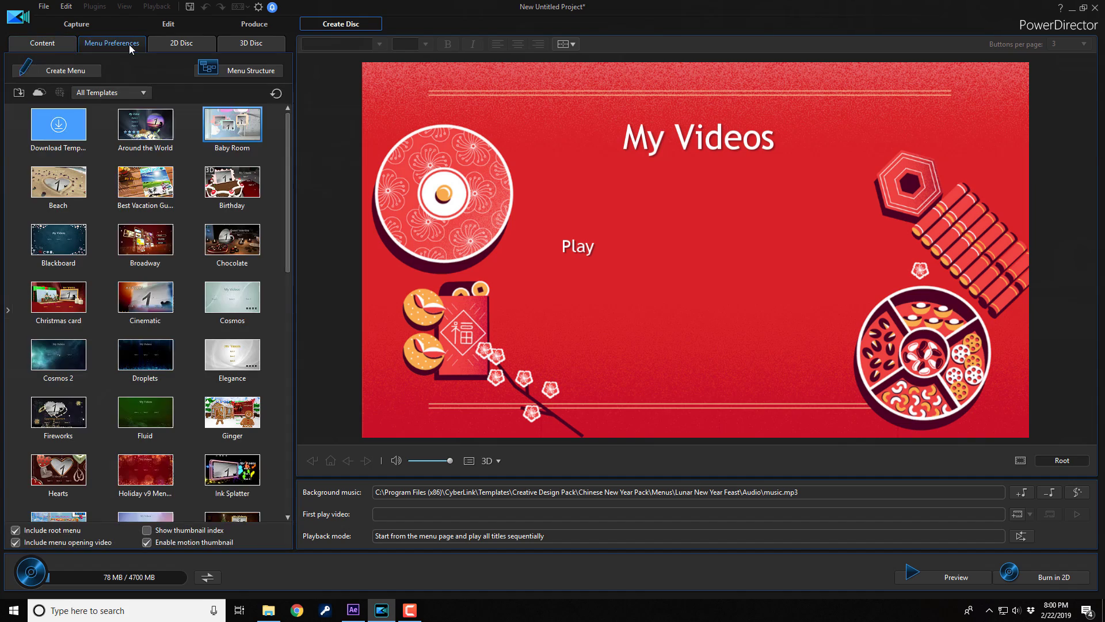
scroll(97, 361, "down", 1)
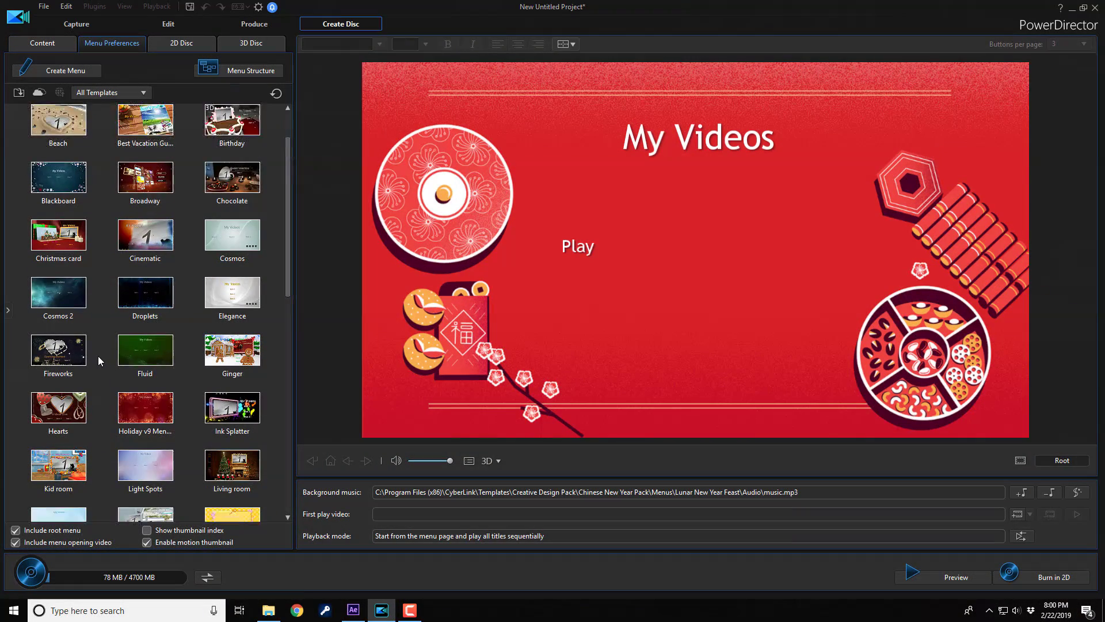
scroll(97, 360, "down", 5)
scroll(97, 361, "down", 1)
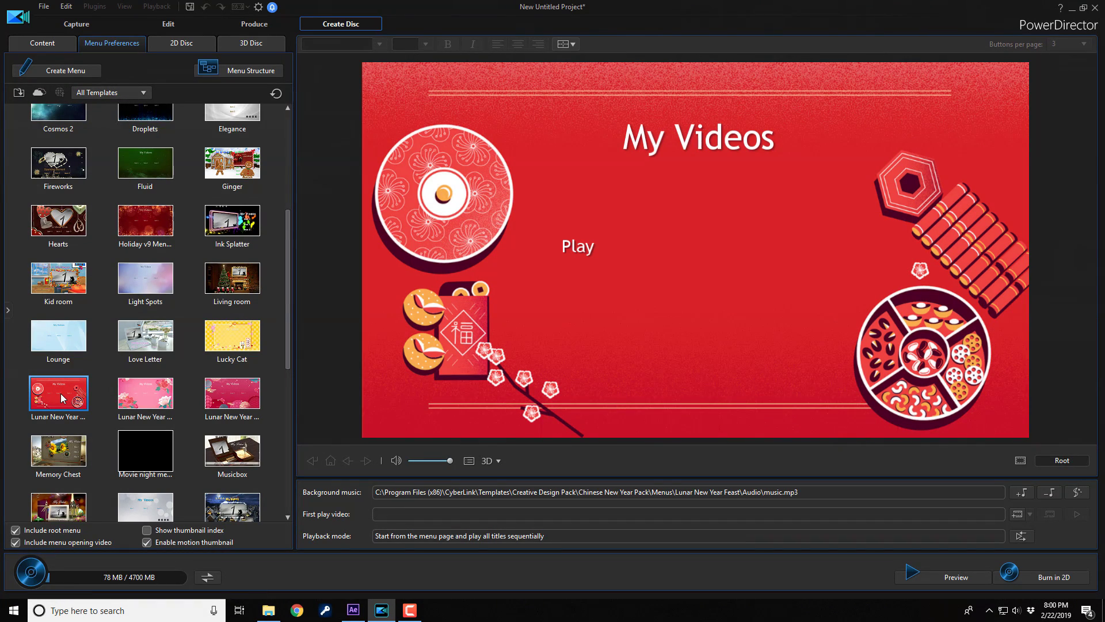
scroll(61, 392, "down", 5)
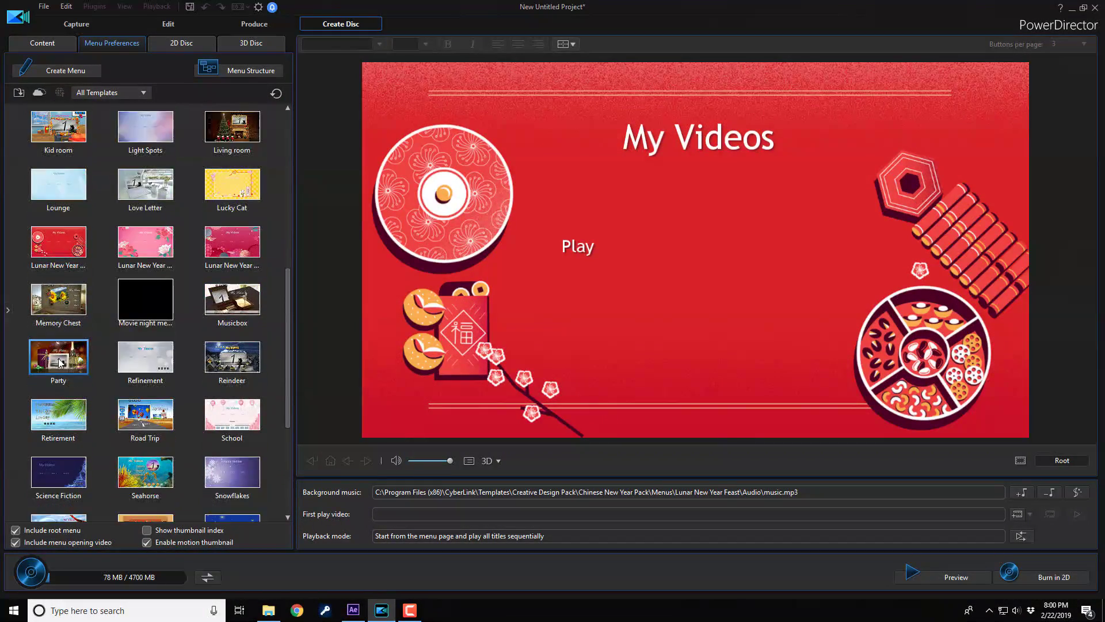
left_click(54, 238)
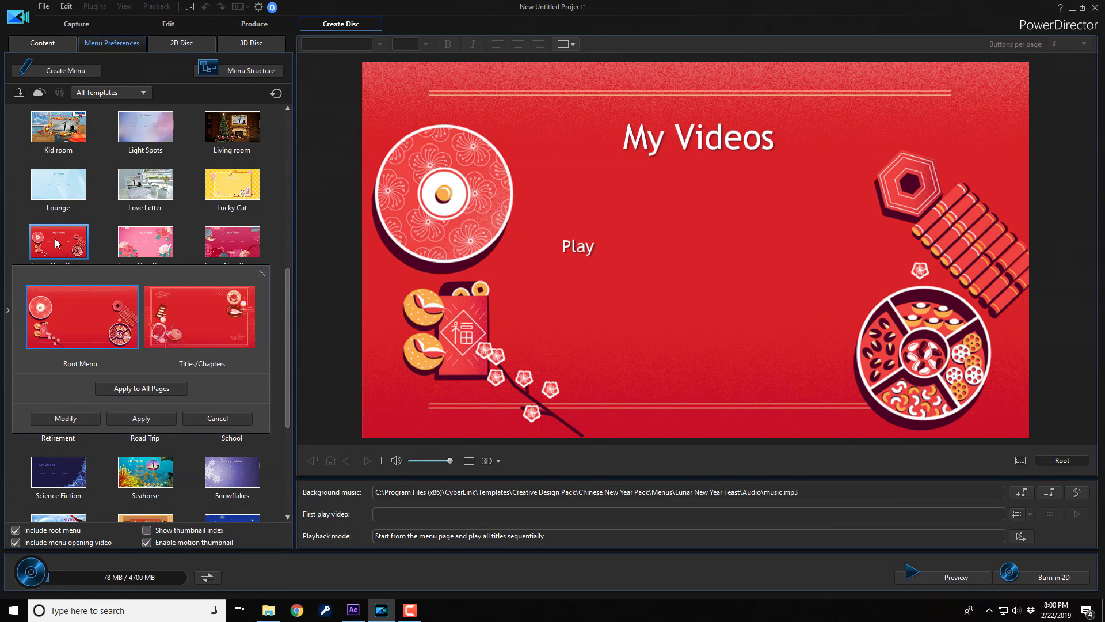
- Open the Lunar New Year Feast template in Menu Designer for background editing
left_click(66, 418)
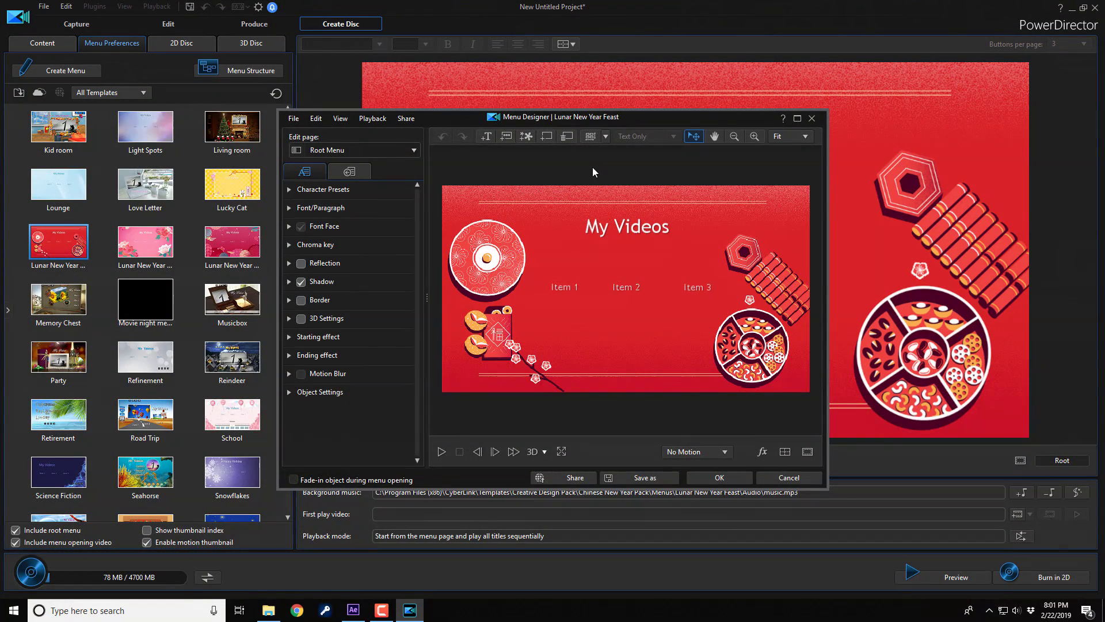
left_click(548, 140)
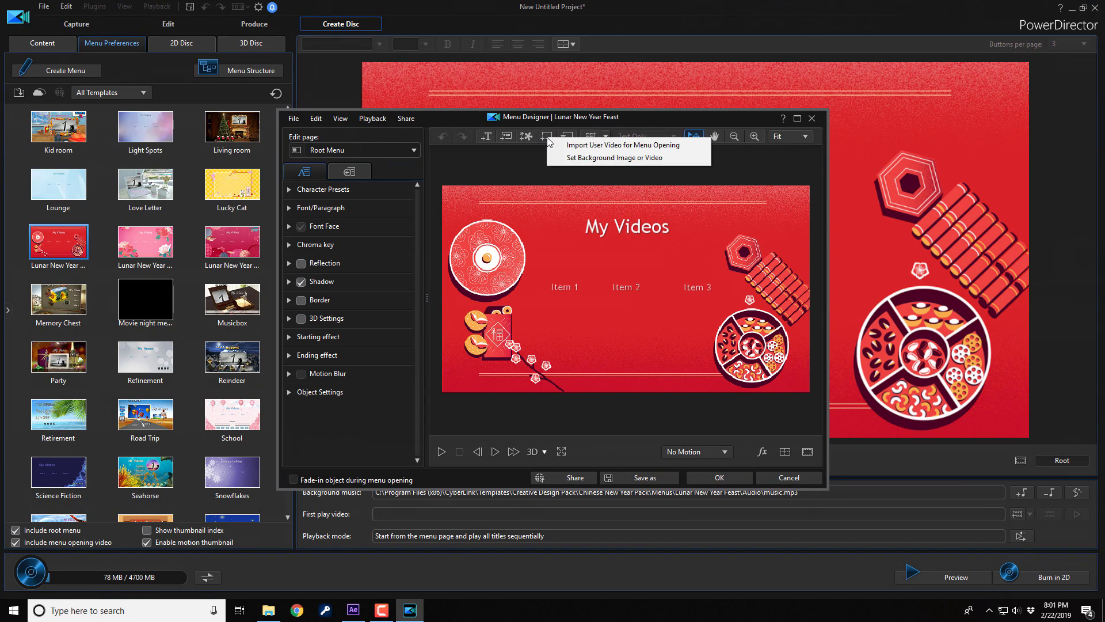
- Set Drobo (G:) > Photos > 4th of July > Dorothy_Dandridge.jpg as the menu background image
left_click(669, 156)
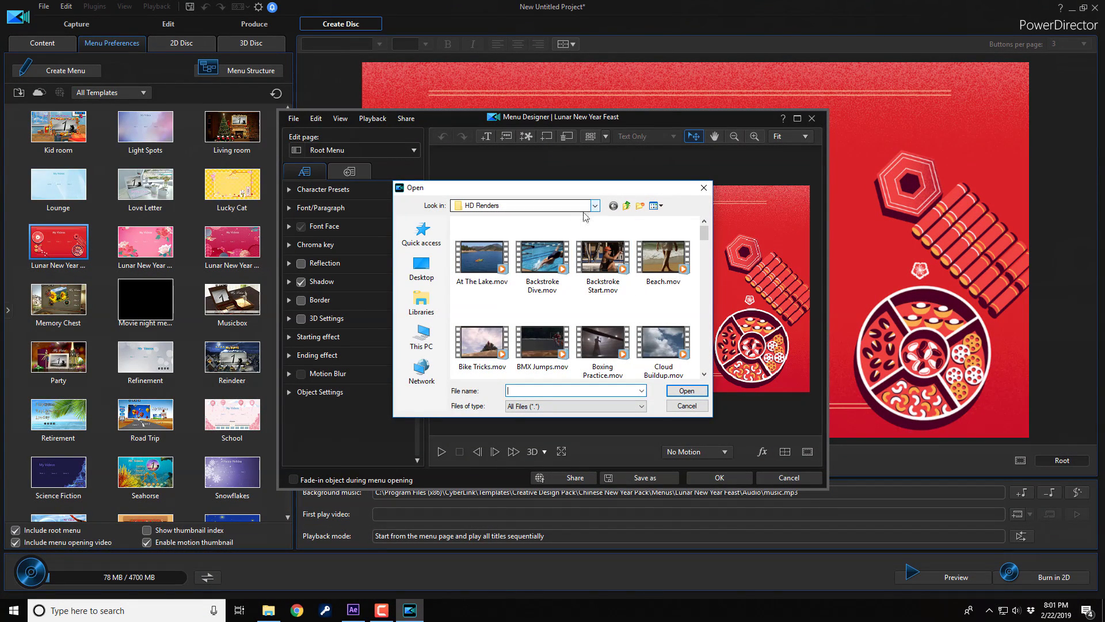
left_click(420, 343)
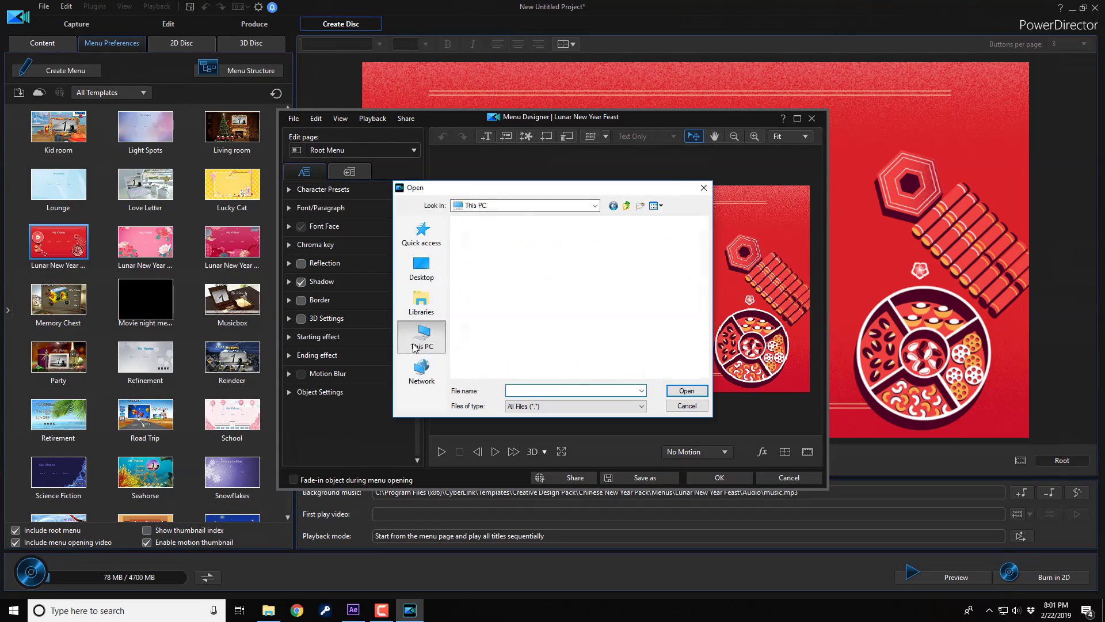
double_click(500, 354)
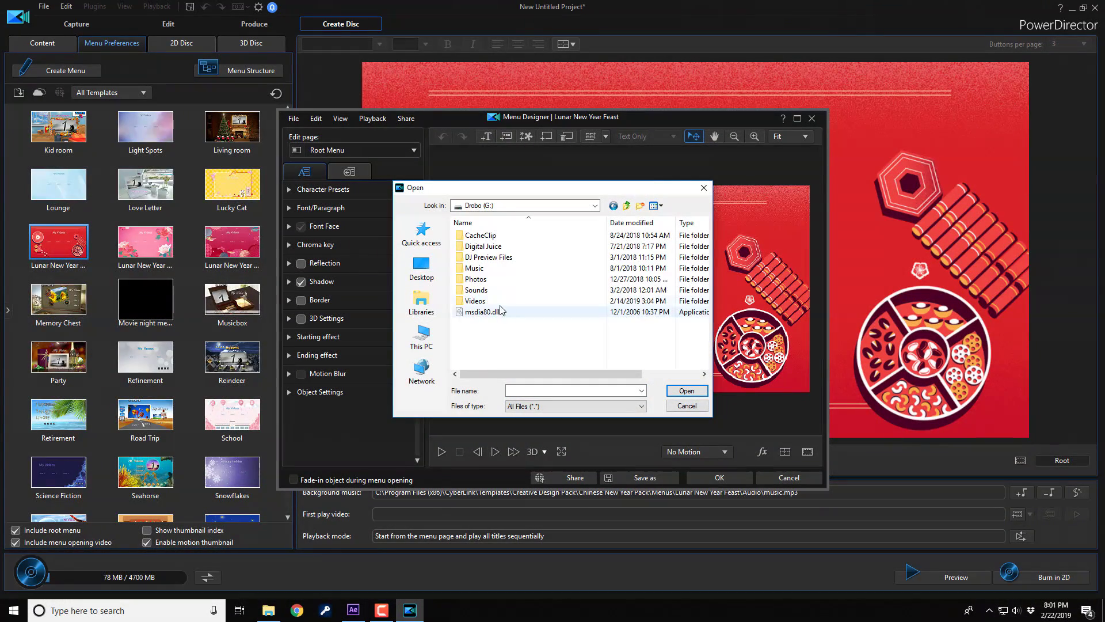
double_click(515, 288)
double_click(487, 268)
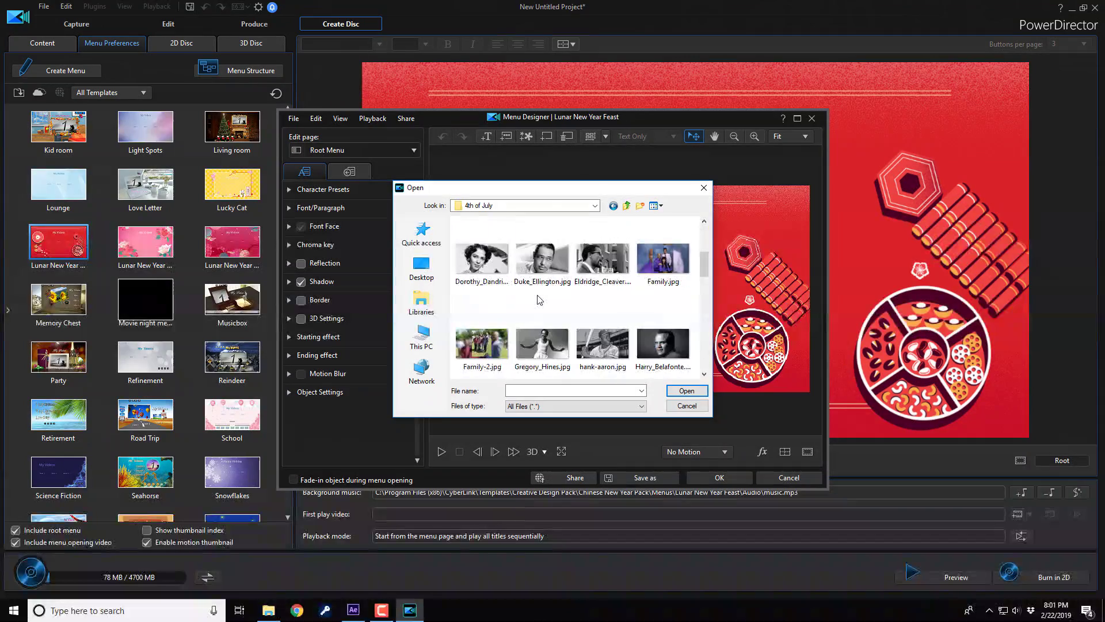
double_click(492, 285)
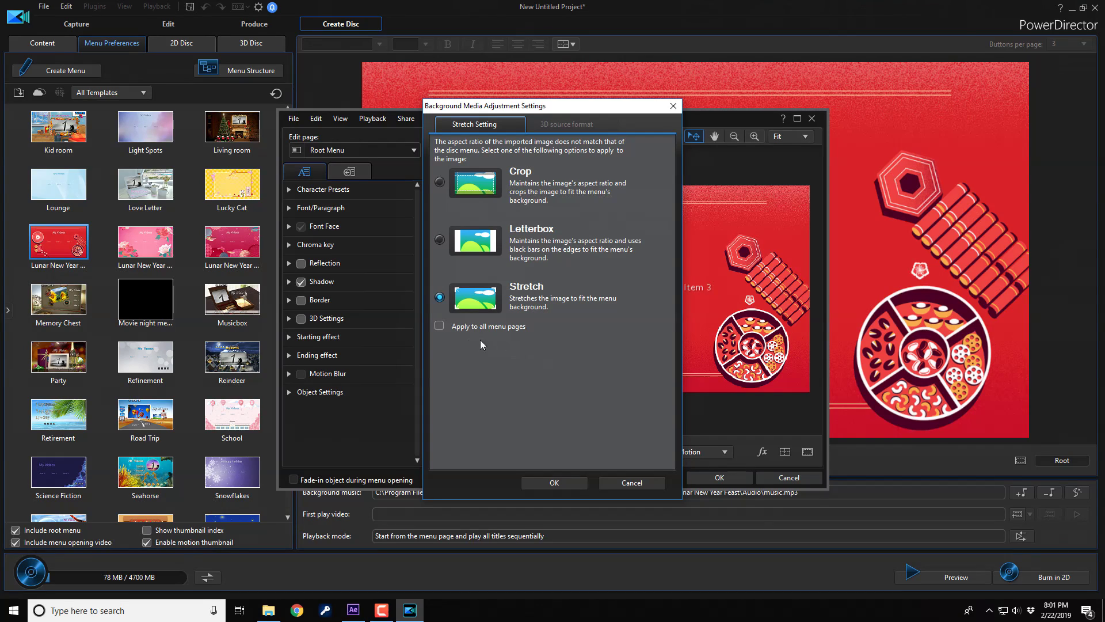
- Stretch the Dorothy photo across all menu pages and finish the menu design
left_click(440, 325)
left_click(545, 482)
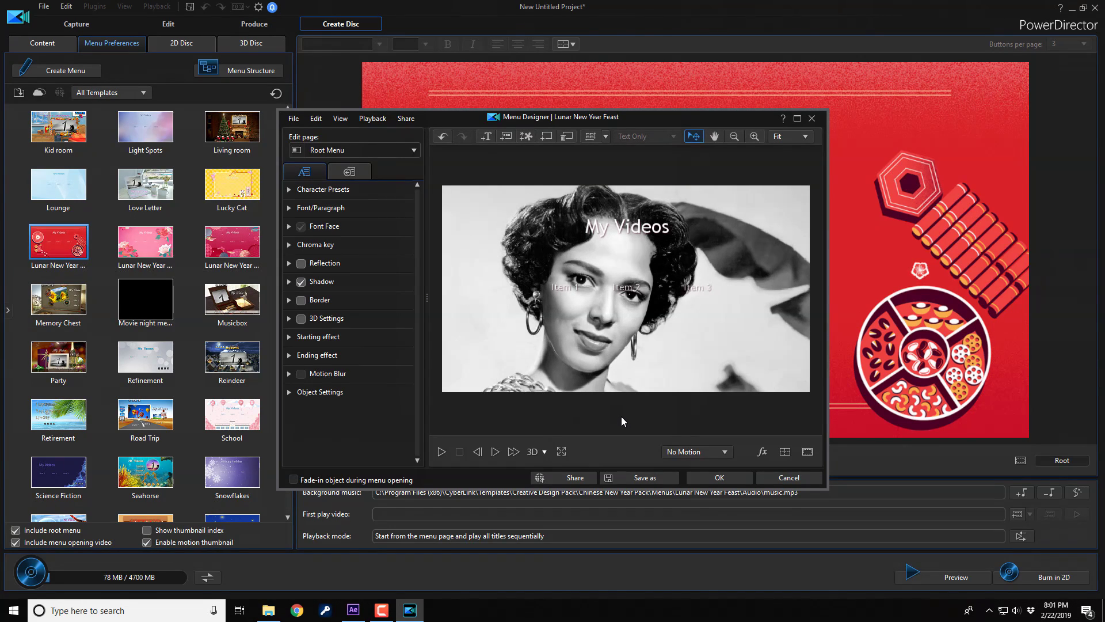
left_click(719, 478)
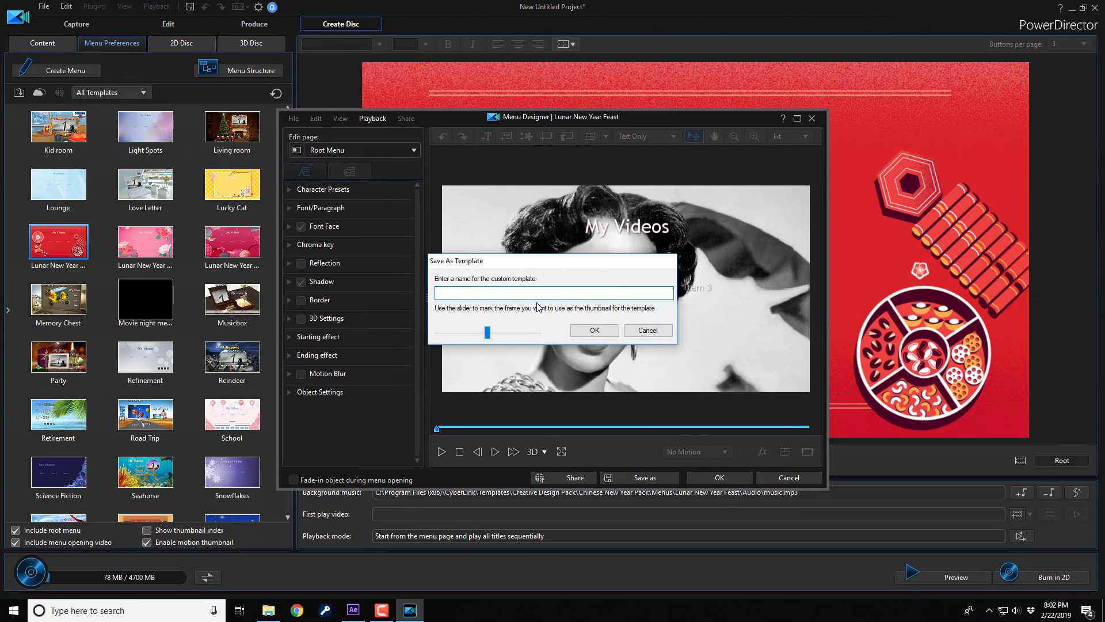
- Save the redesigned menu as a custom template named 'Dorothy'
type("Dorothy")
left_click(596, 331)
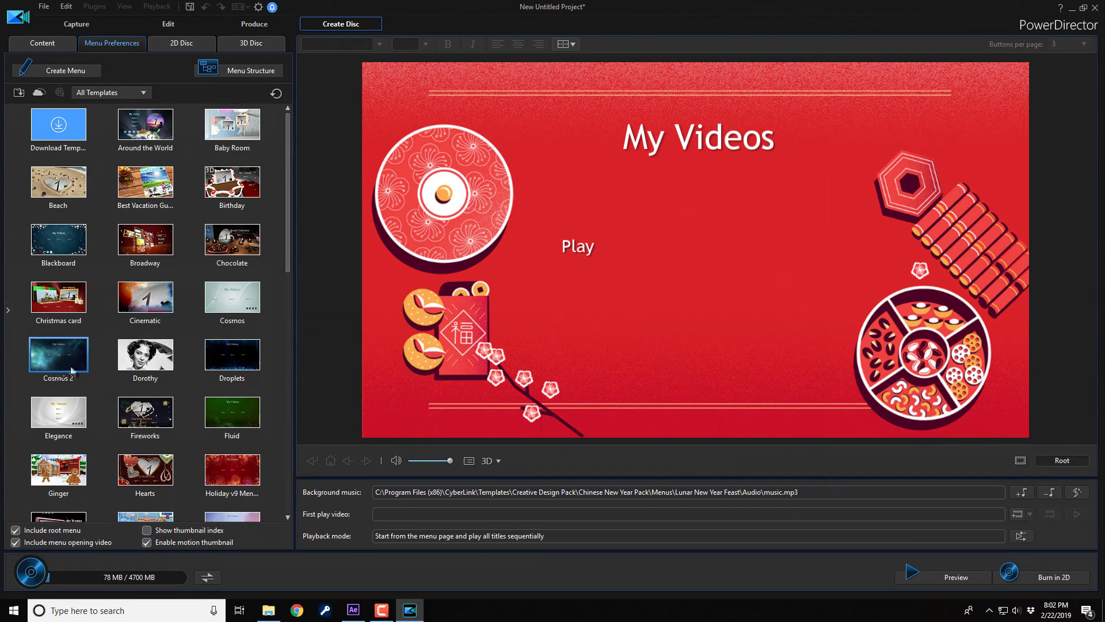
- Apply the Dorothy template to every page of the disc menu
left_click(162, 364)
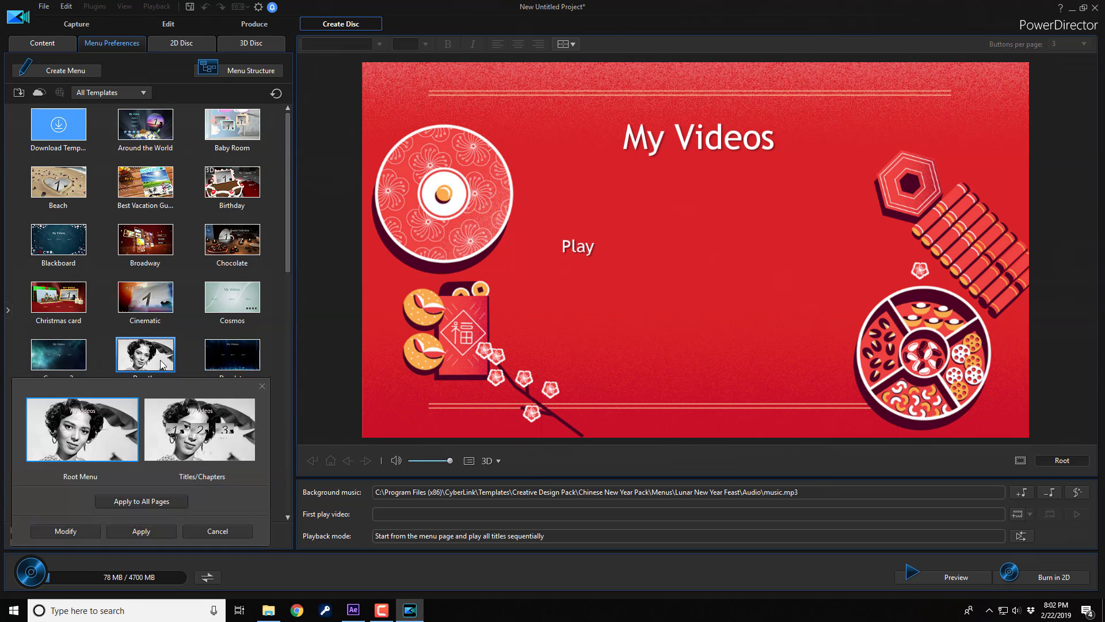
left_click(141, 501)
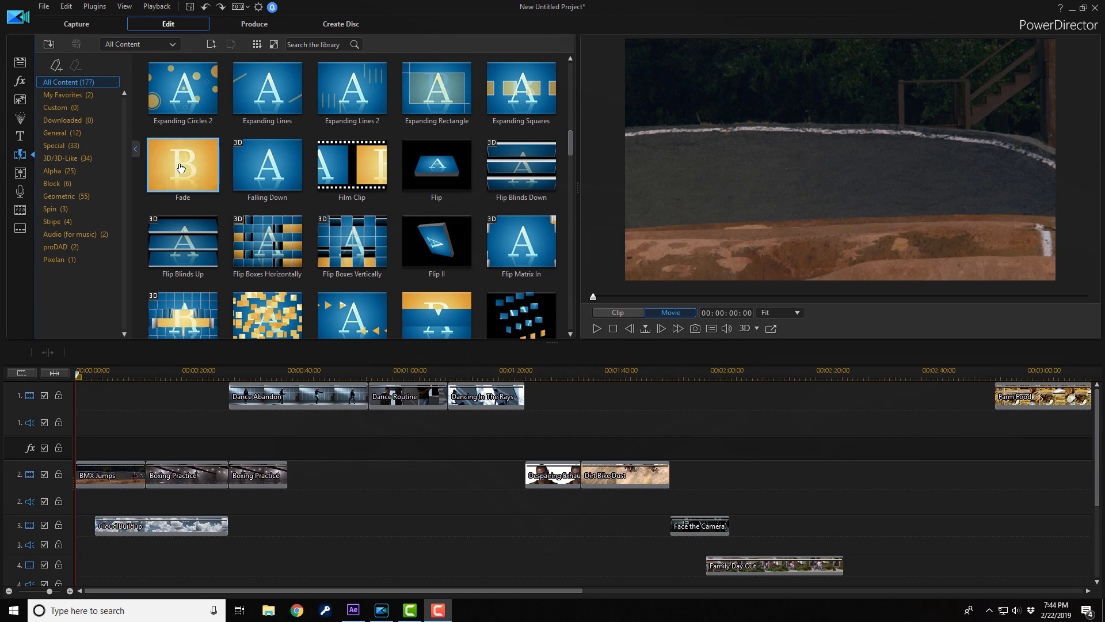
- Add Fades between Dance Abandon/Dance Routine and Despairing Exhaustion/Dirt Bike Dust, then select the first
mouse_move(180, 167)
left_mouse_down()
mouse_move(321, 320)
mouse_move(368, 403)
left_mouse_up()
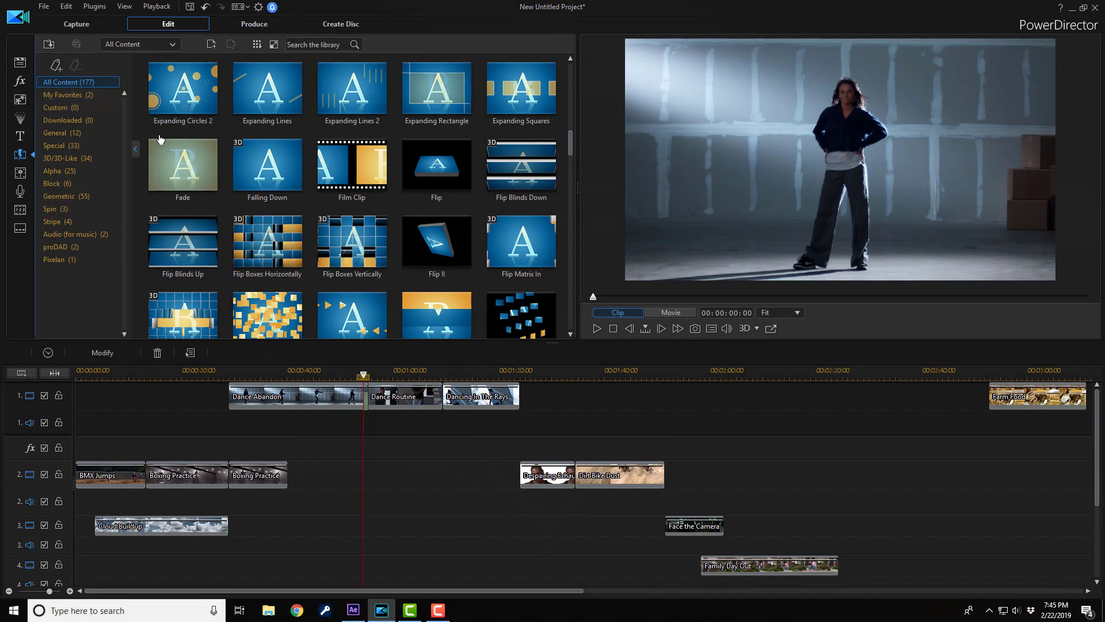
left_click_drag(168, 165, 573, 482)
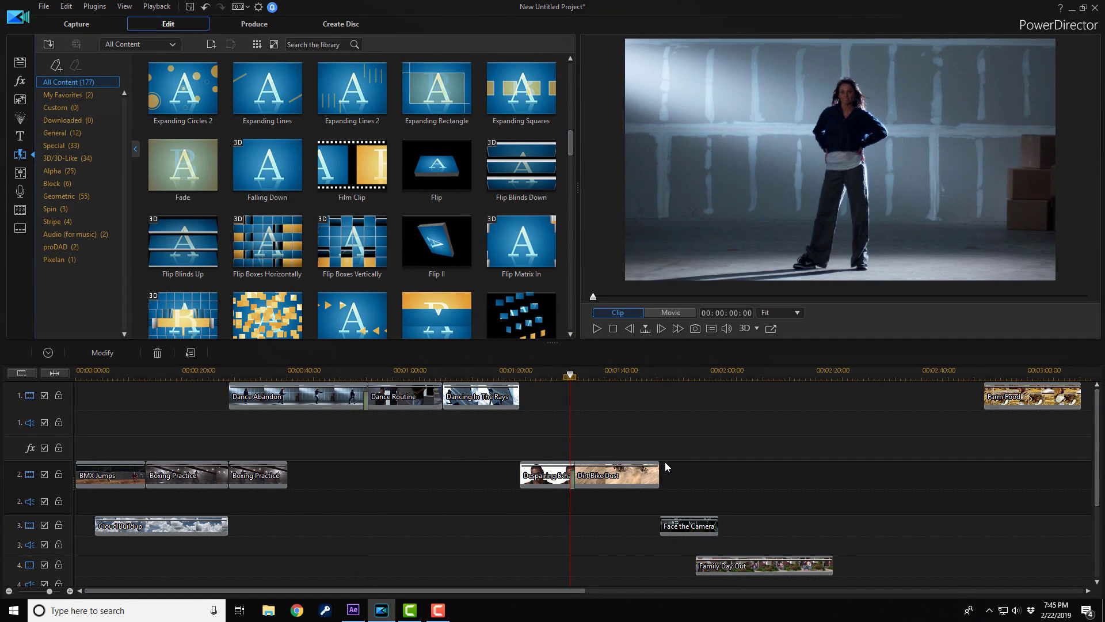
left_click(757, 447)
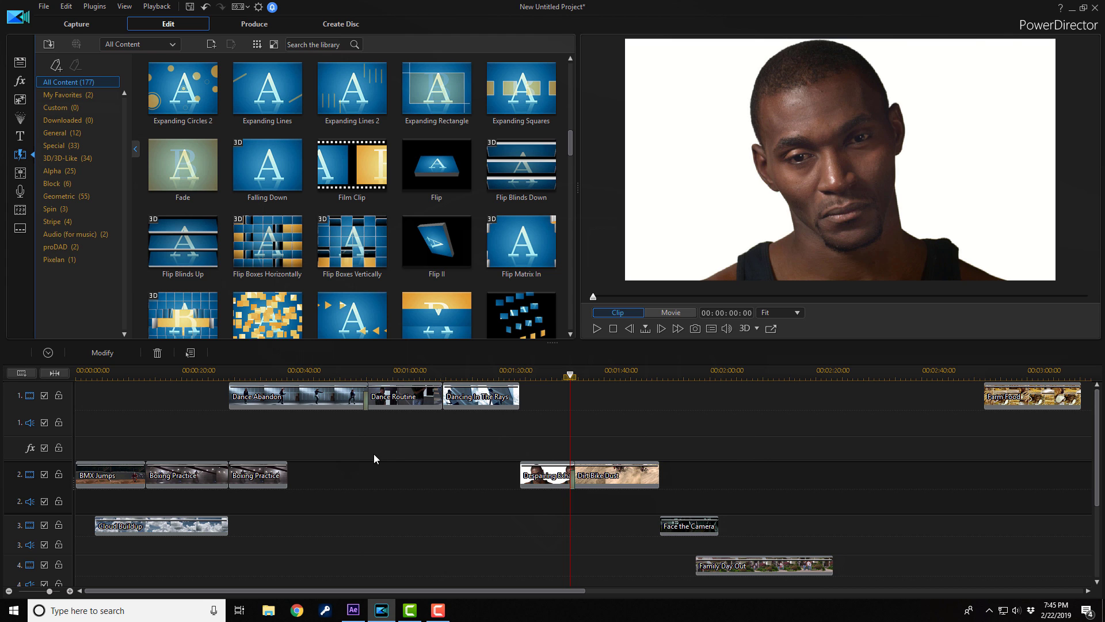
mouse_move(363, 406)
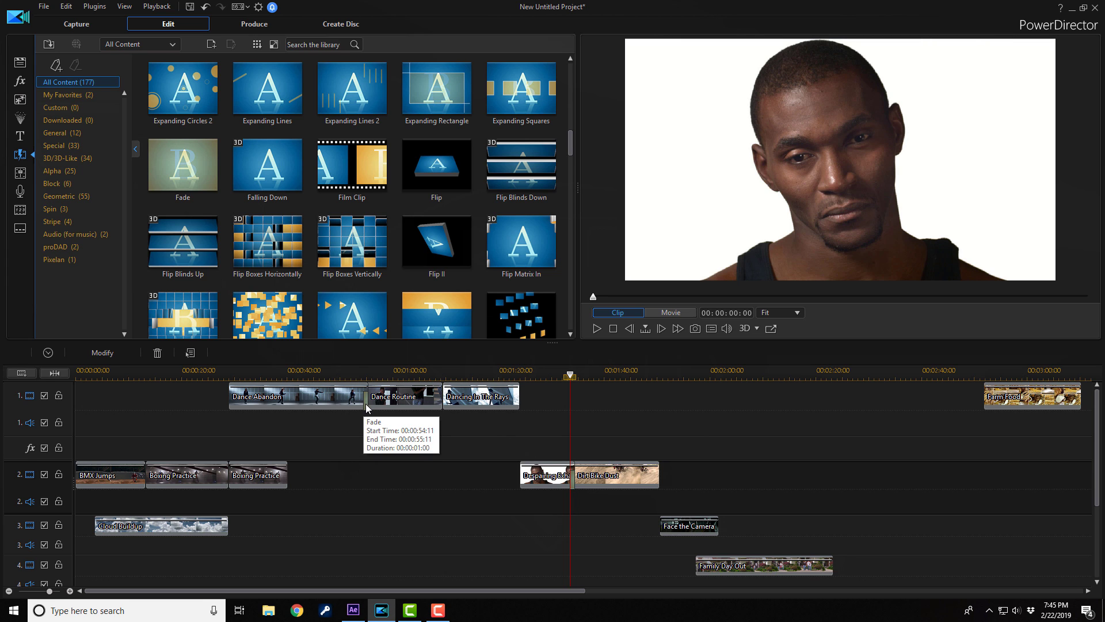
left_click(365, 403)
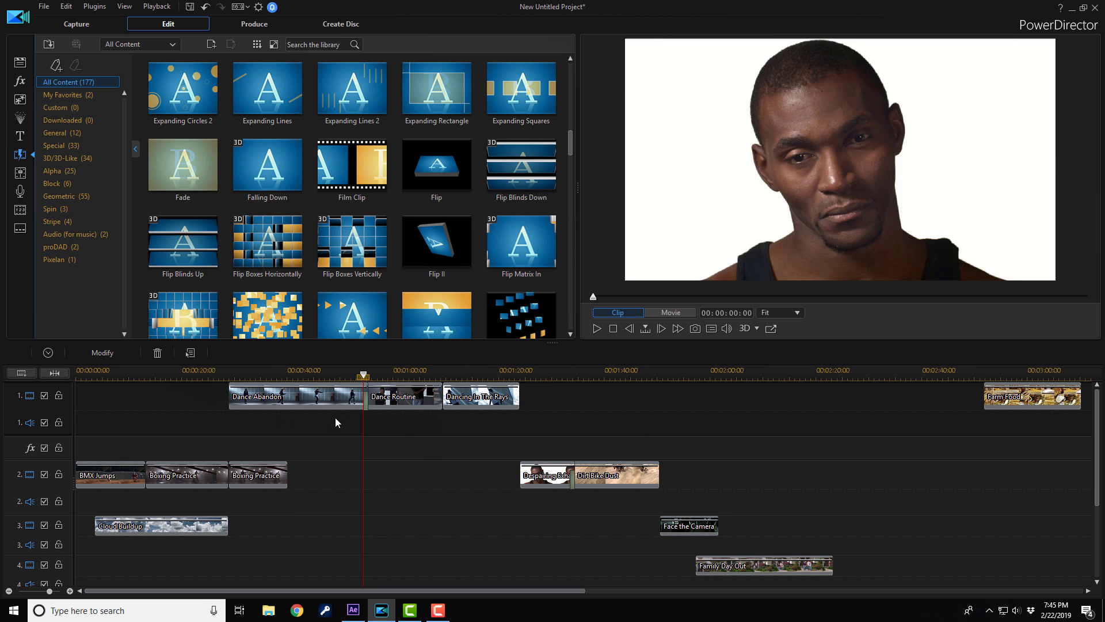
- Set the Dance Abandon–Dance Routine Fade and the Fade before Dirt Bike Dust to Cross behaviour
right_click(366, 403)
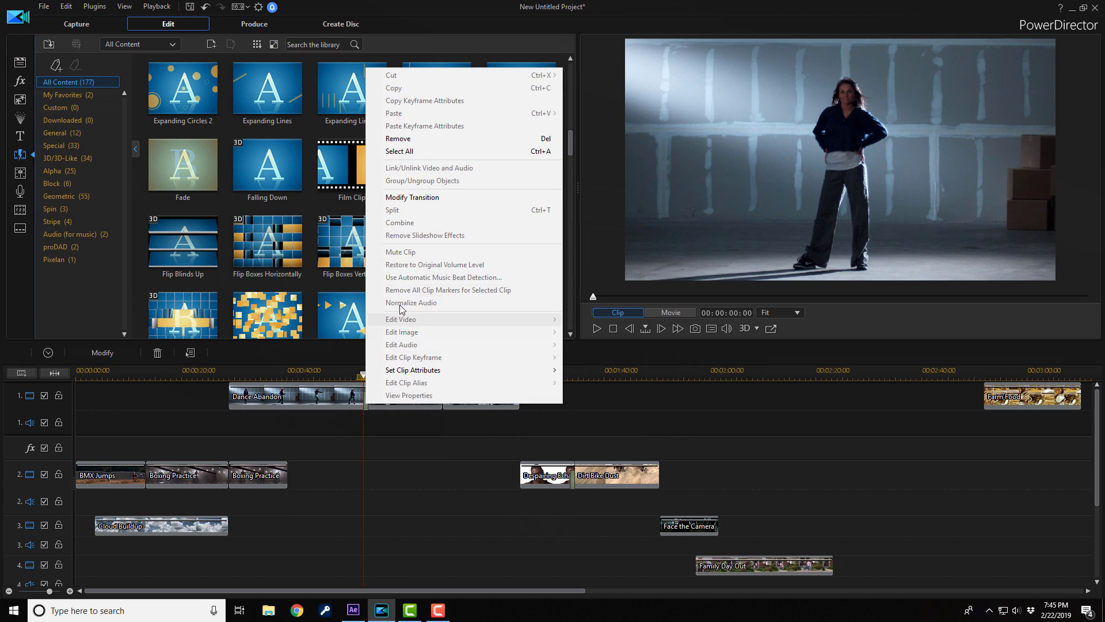
left_click(423, 199)
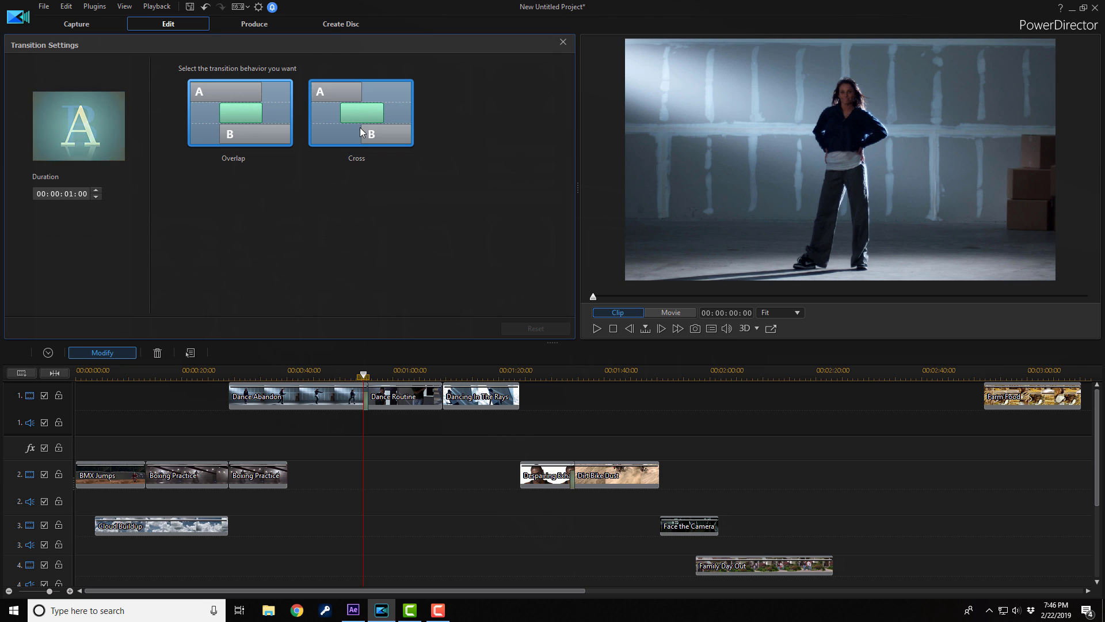
left_click(389, 96)
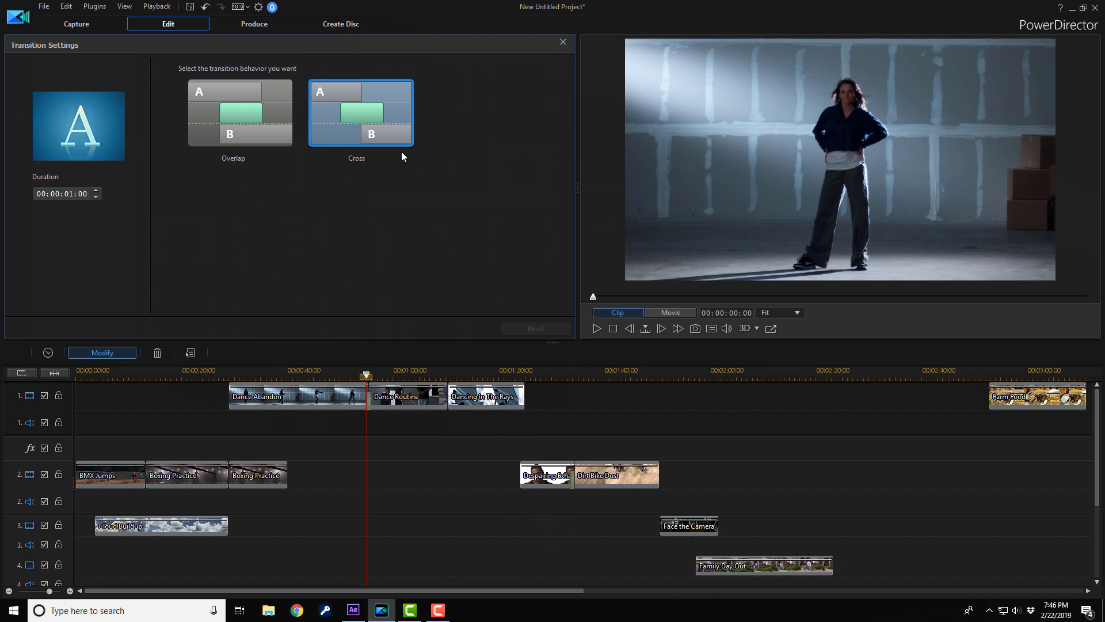
left_click(572, 485)
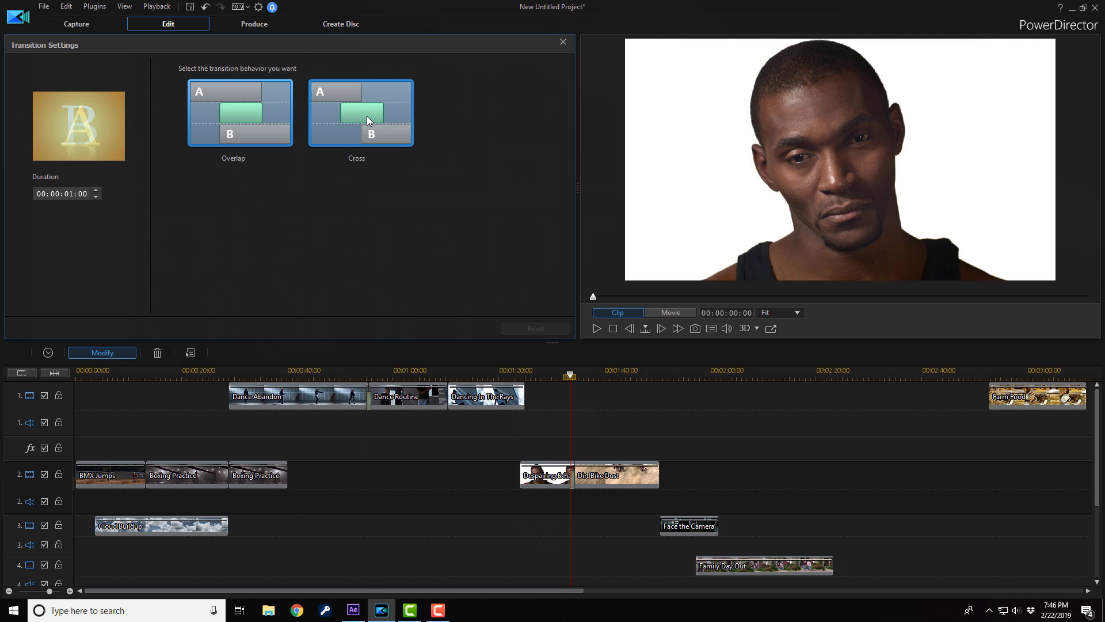
left_click(367, 115)
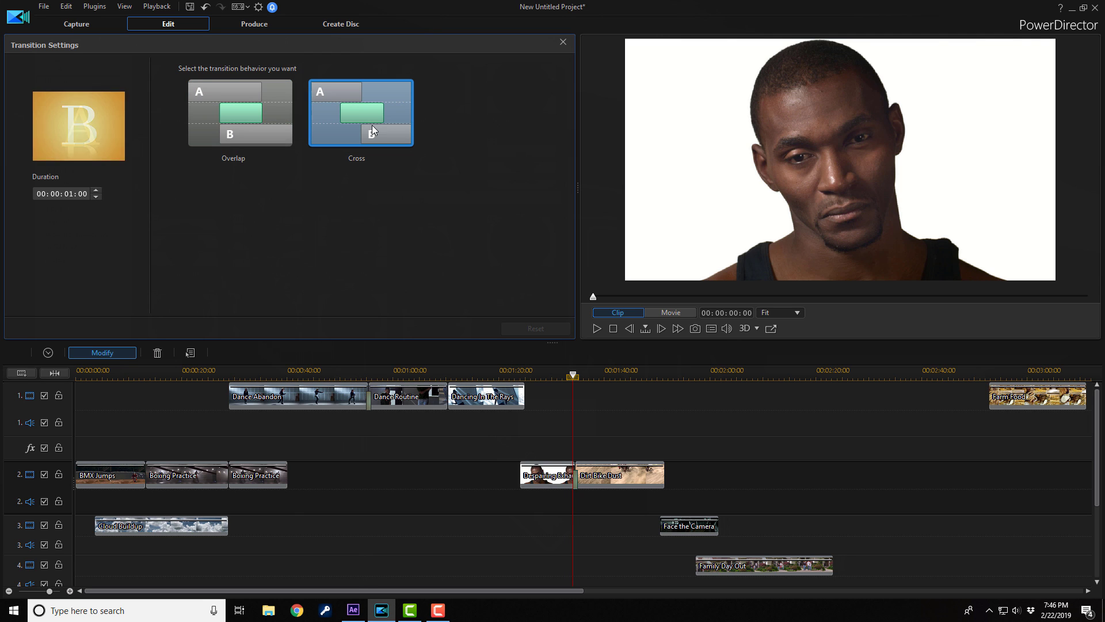
left_click(563, 42)
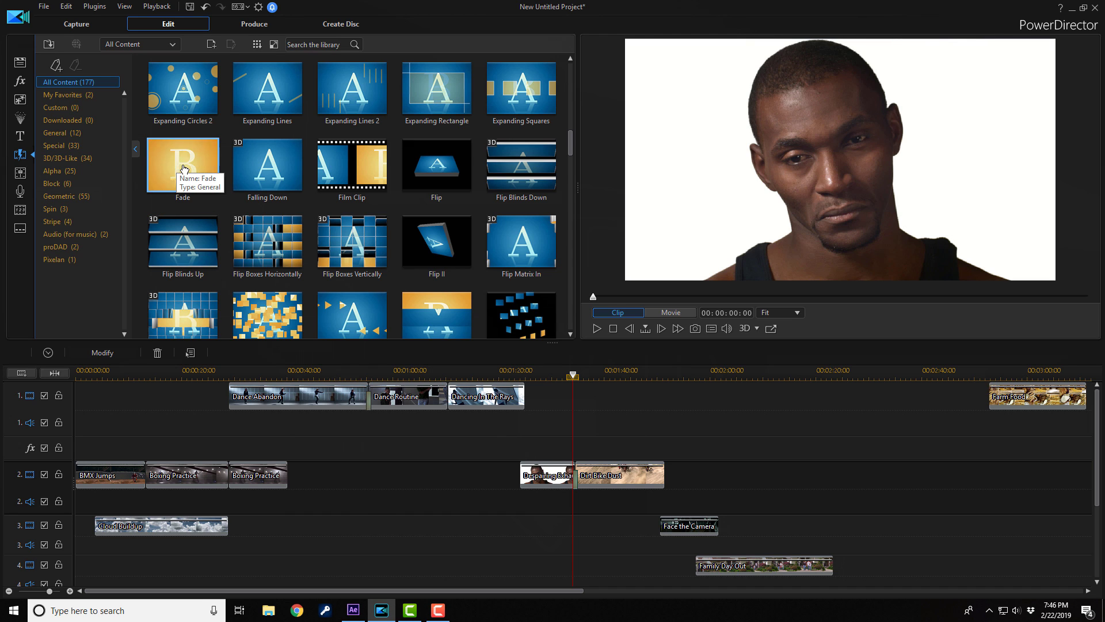
- Undo the Fade drop, make Cross the default Editing transition behaviour, then add Fade before Dancing In The Rays
left_click_drag(183, 168, 449, 399)
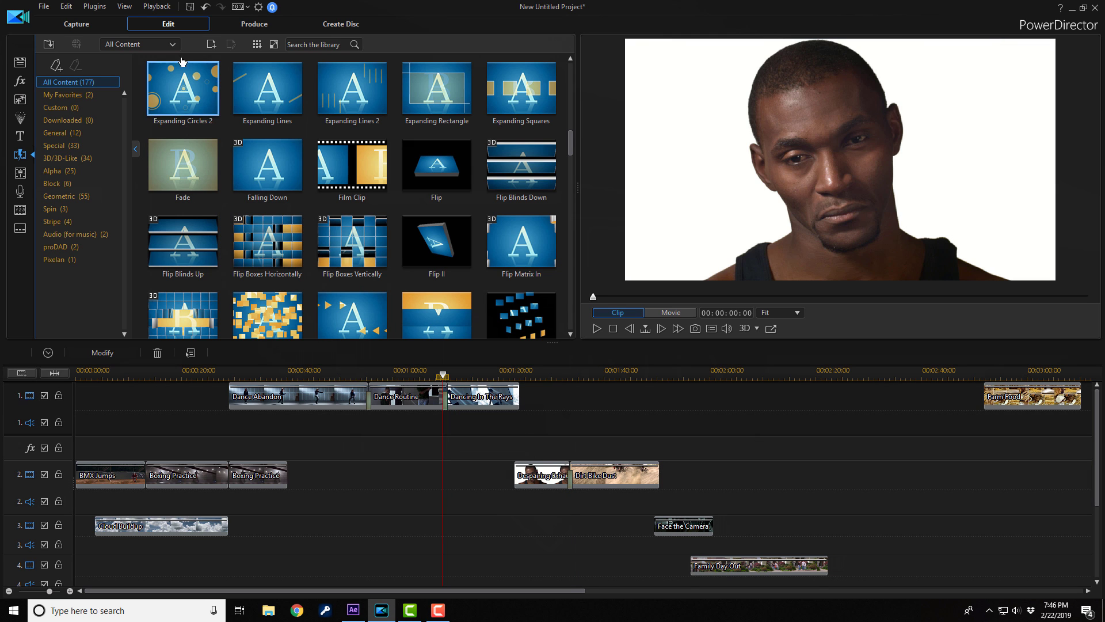
left_click(204, 9)
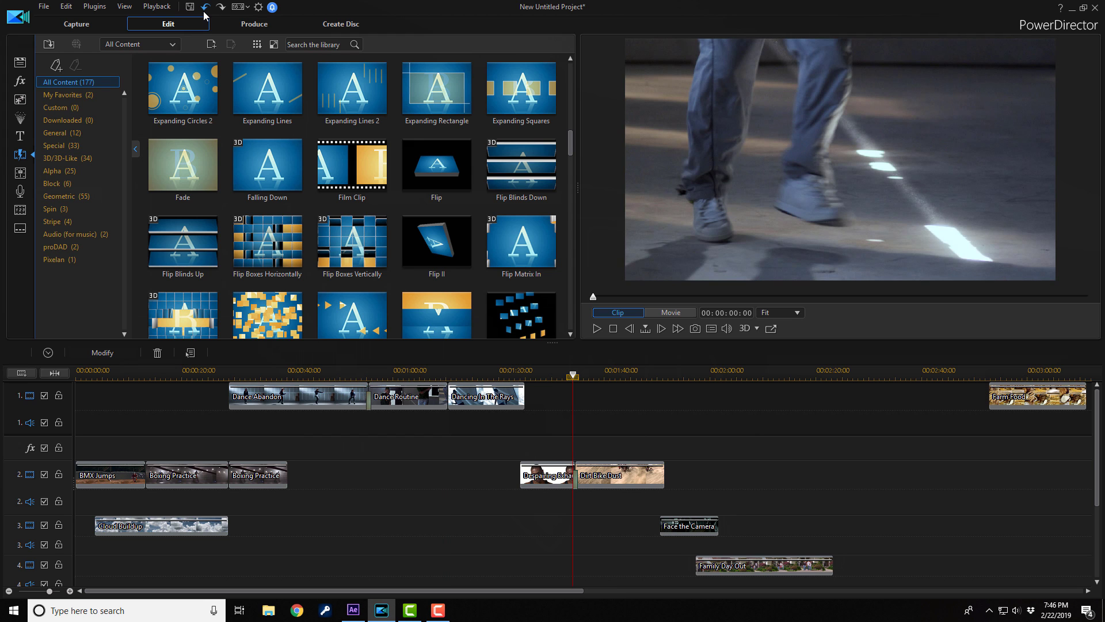
left_click(258, 8)
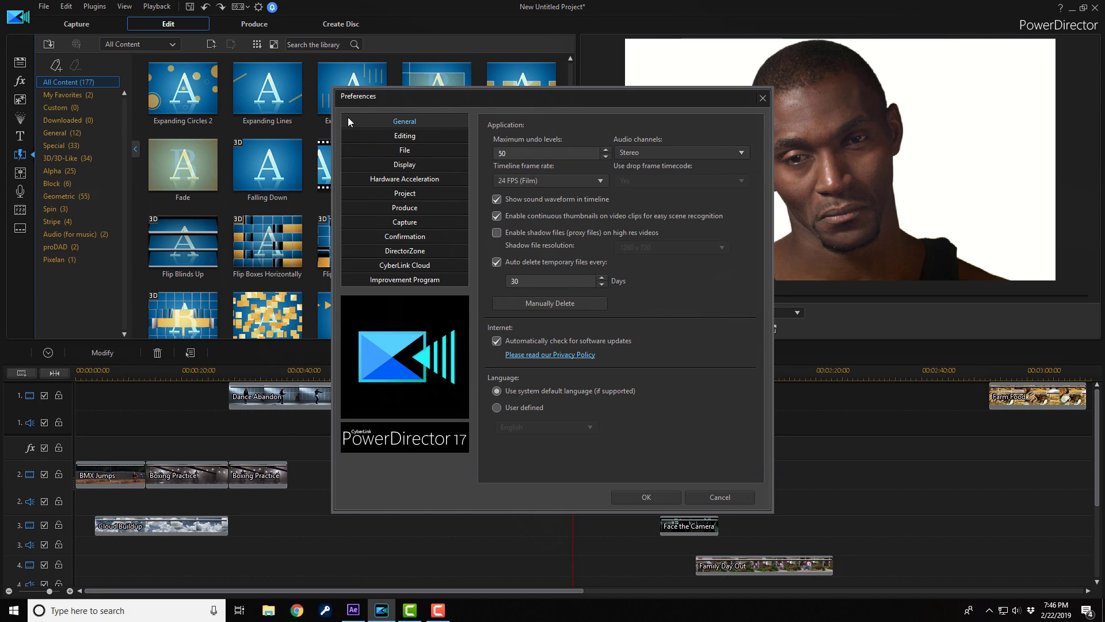
left_click(404, 140)
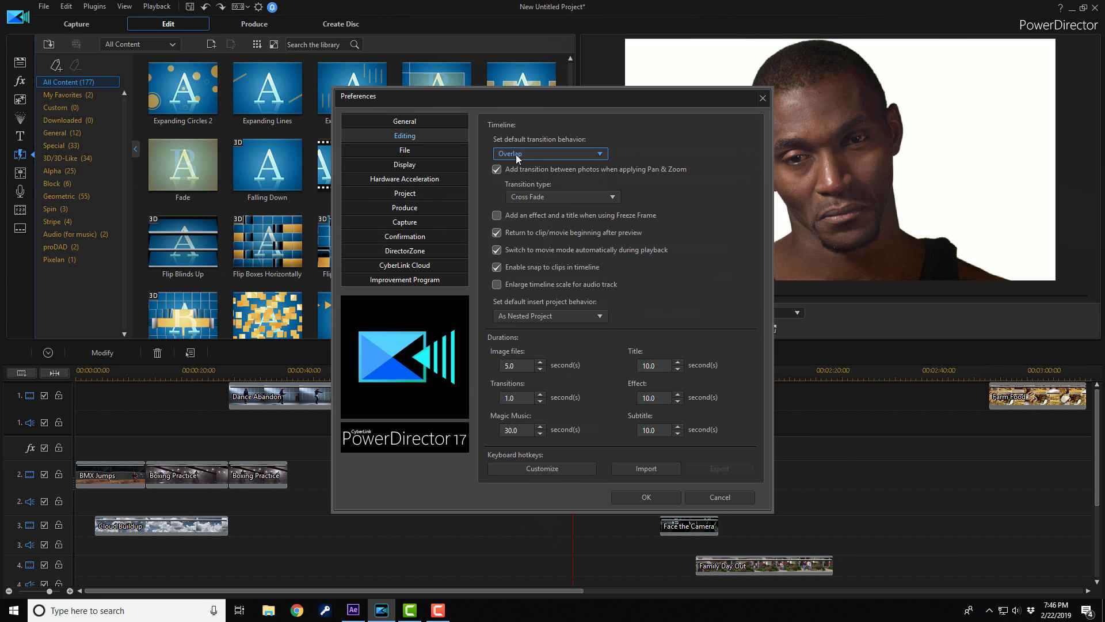
left_click(596, 156)
left_click(552, 168)
left_click(645, 497)
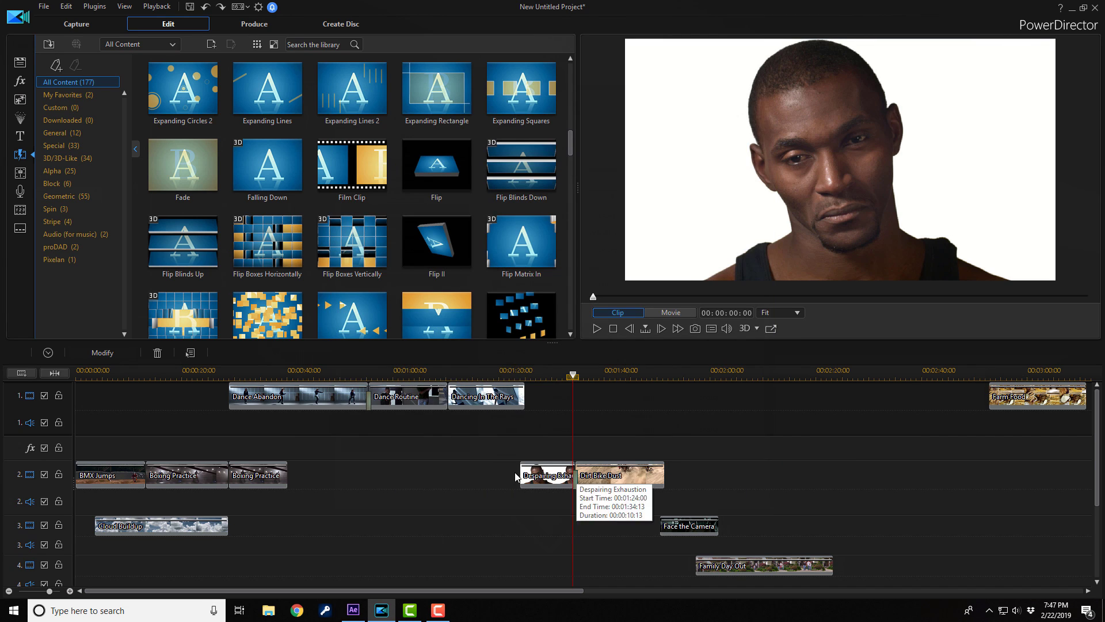
left_click_drag(187, 162, 445, 386)
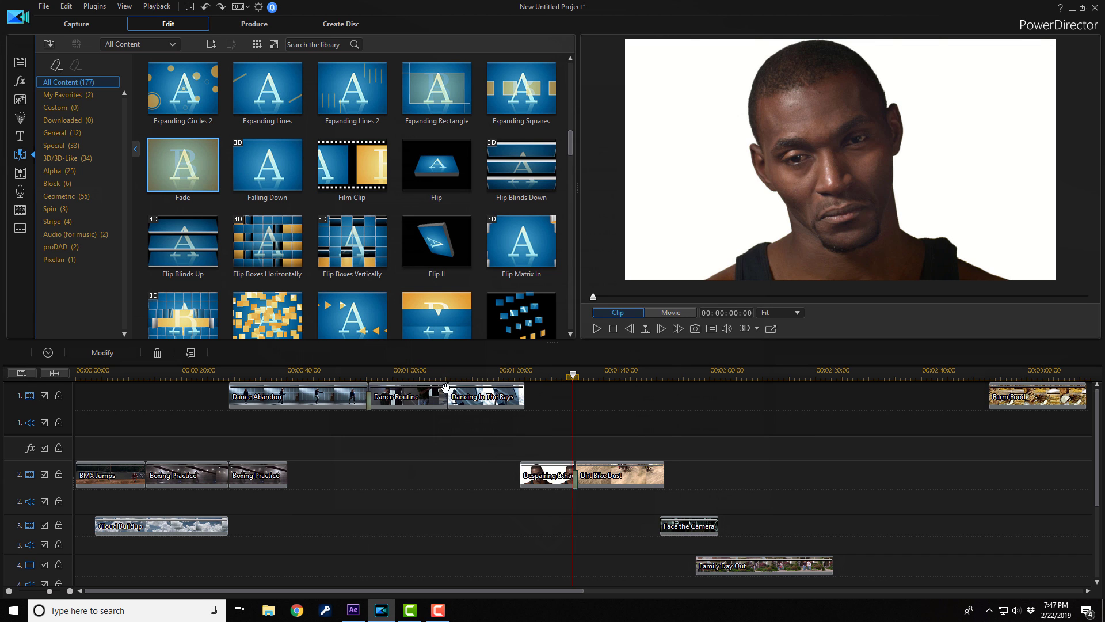
left_click(447, 403)
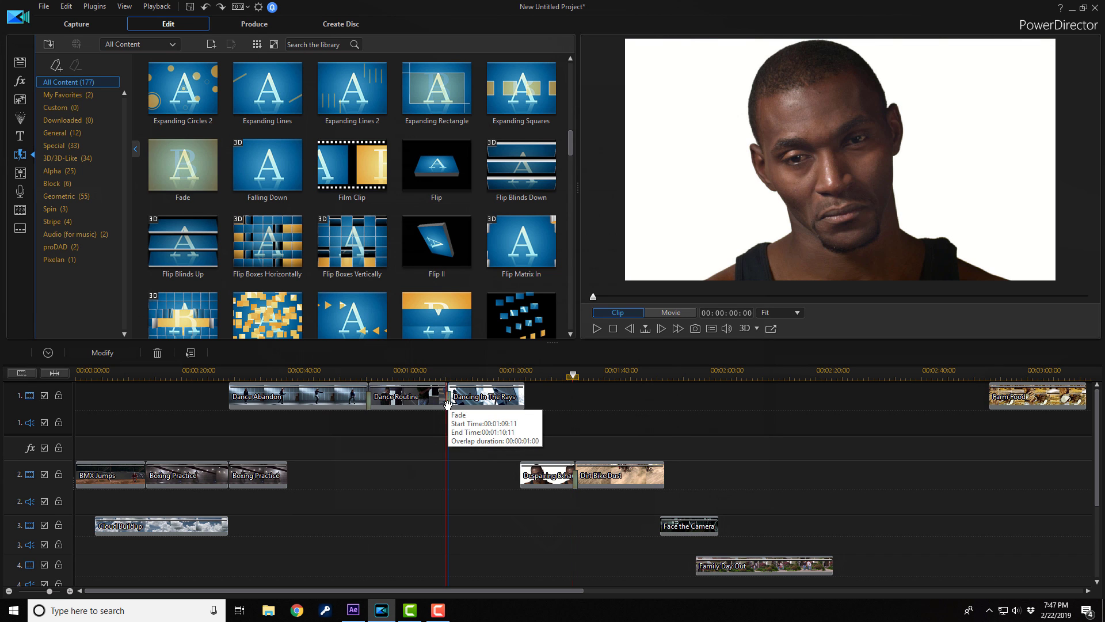